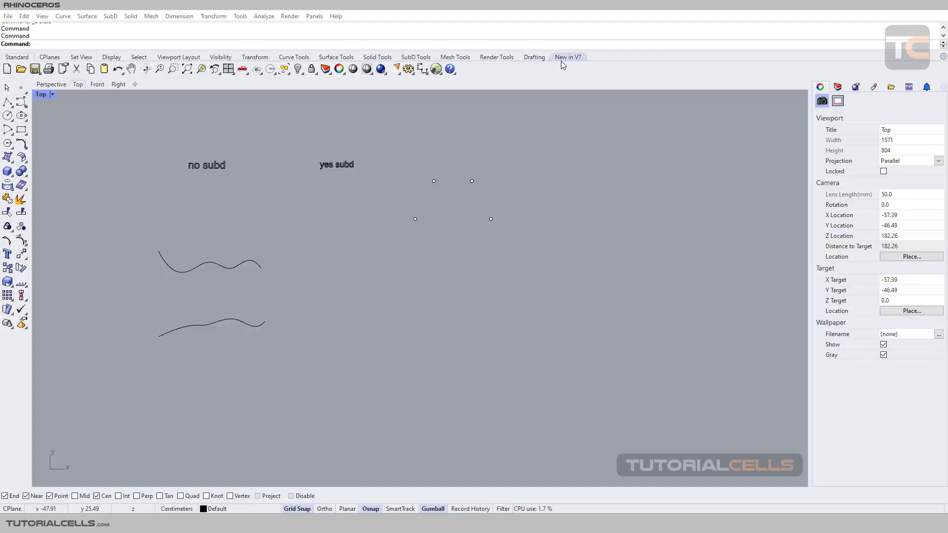
{"action": "left_click", "coordinate": [25, 106]}
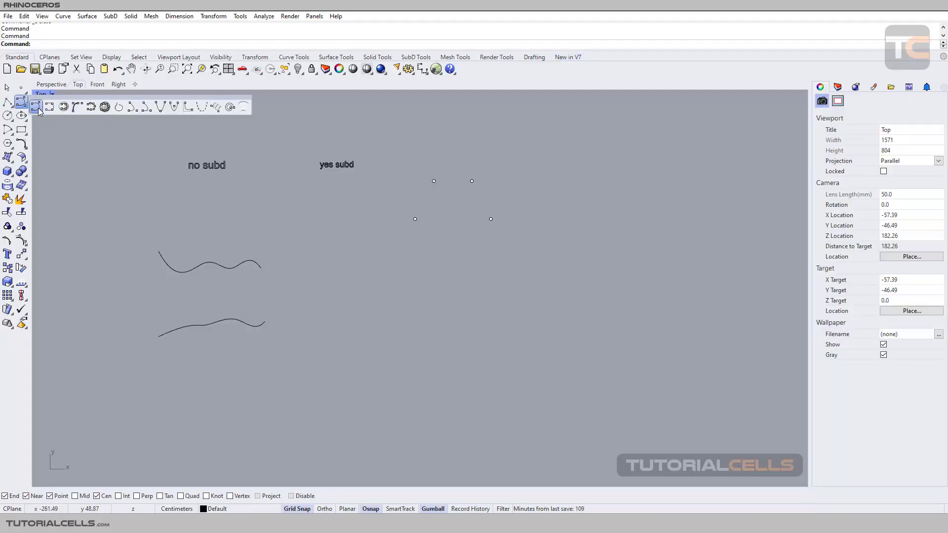
{"action": "left_click", "coordinate": [38, 109]}
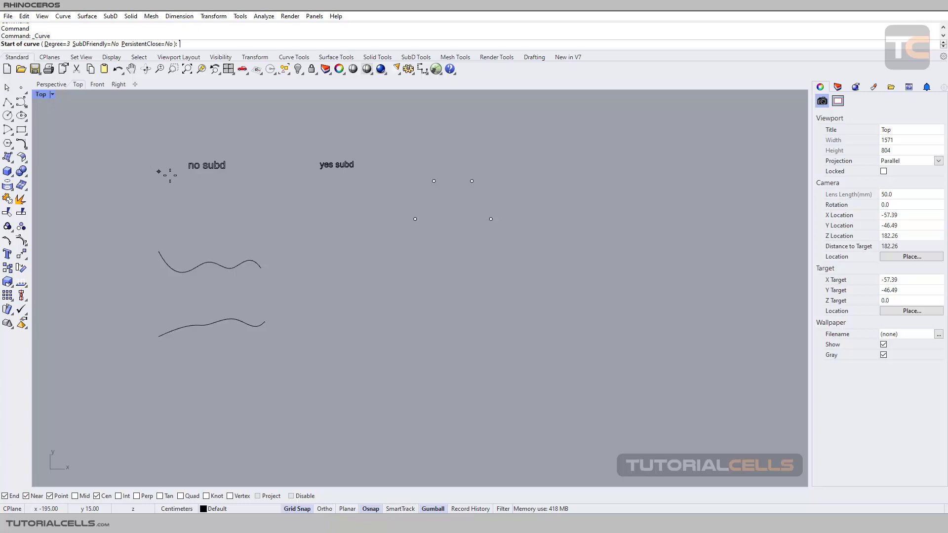
{"action": "scroll", "coordinate": [412, 212], "scroll_direction": "up", "scroll_amount": 3}
{"action": "right_click_drag", "start_coordinate": [414, 209], "coordinate": [422, 263]}
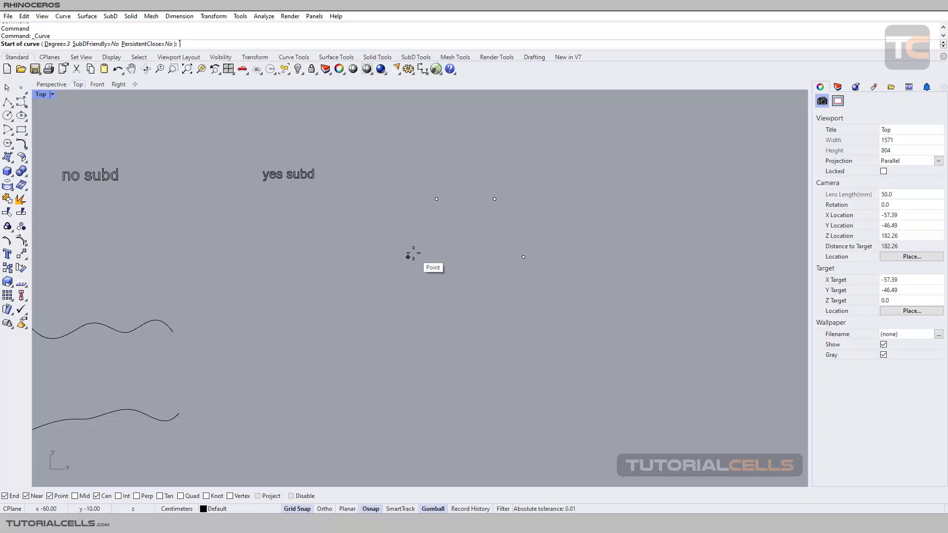
Step: Draw a degree-3 control point curve with SubDFriendly set to No through the four point objects
{"action": "left_click", "coordinate": [20, 107]}
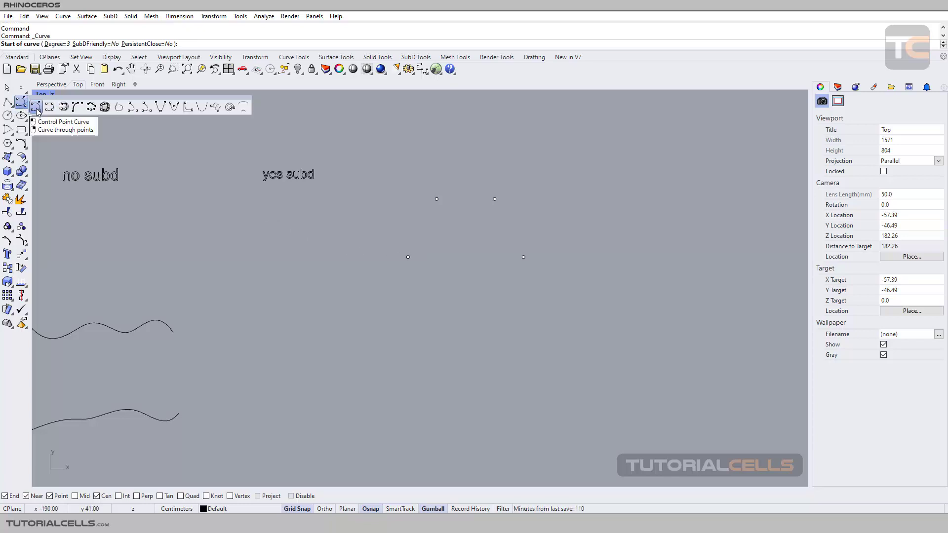
{"action": "left_click", "coordinate": [36, 107]}
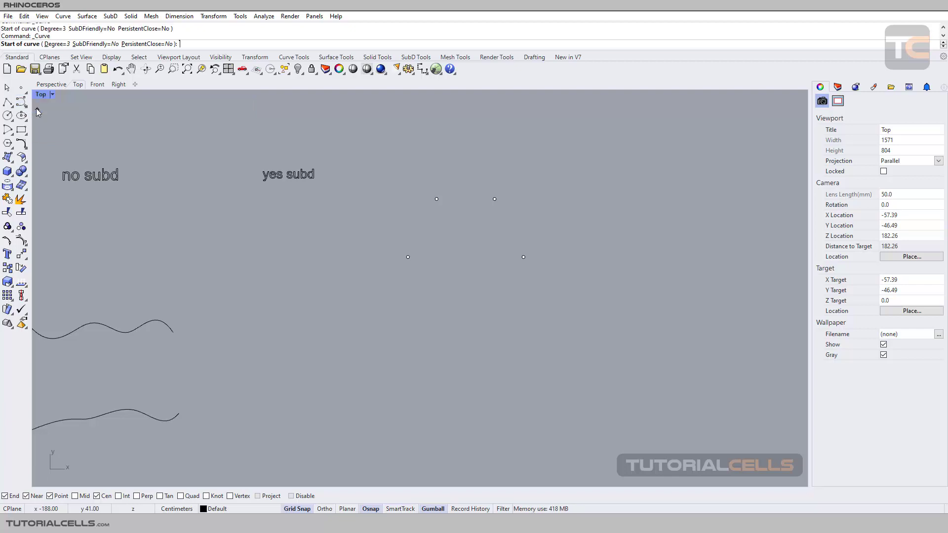
{"action": "double_click", "coordinate": [90, 47]}
{"action": "left_click", "coordinate": [91, 47]}
{"action": "left_click", "coordinate": [90, 47]}
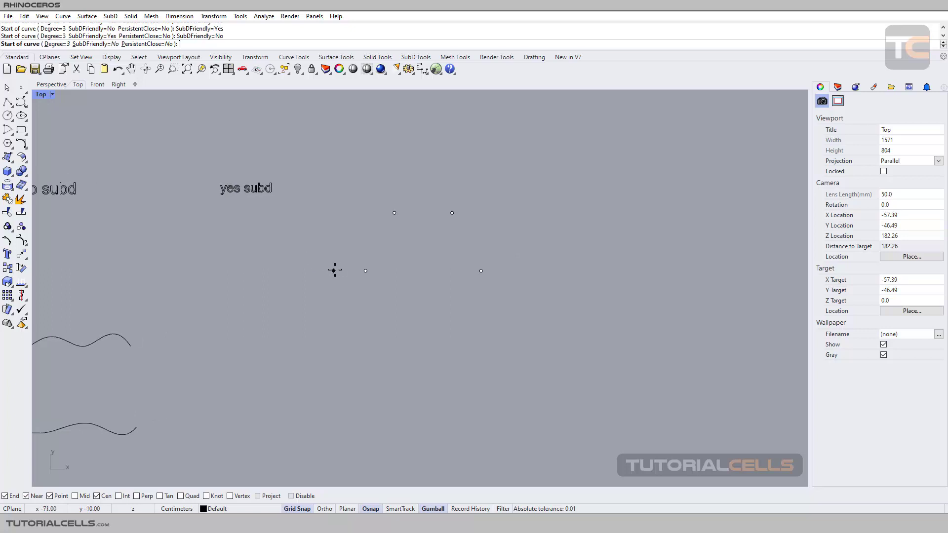
{"action": "left_click", "coordinate": [365, 271]}
{"action": "left_click", "coordinate": [394, 213]}
{"action": "left_click", "coordinate": [451, 213]}
{"action": "left_click", "coordinate": [481, 271]}
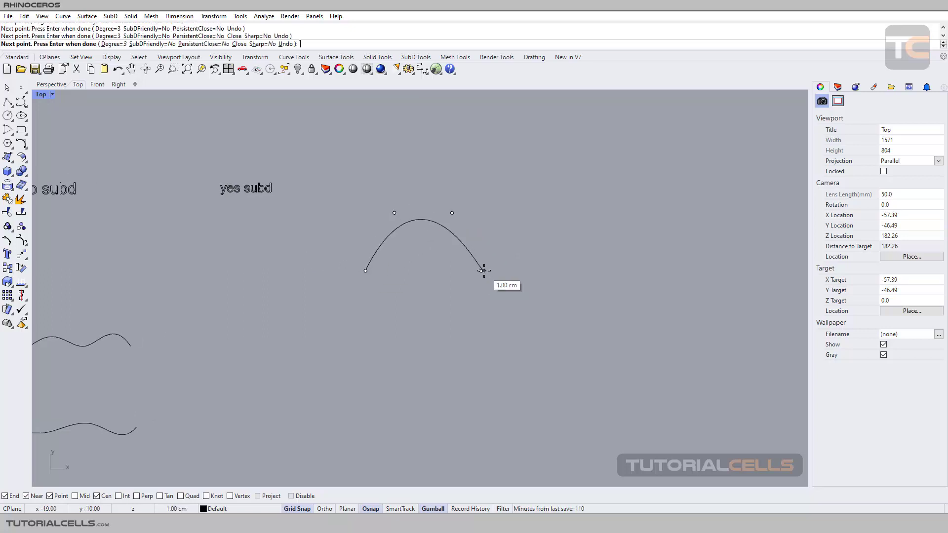
{"action": "key", "text": "Return"}
Step: Move the new arched curve horizontally to sit beneath the "no subd" label
{"action": "scroll", "coordinate": [464, 268], "scroll_direction": "down", "scroll_amount": 4}
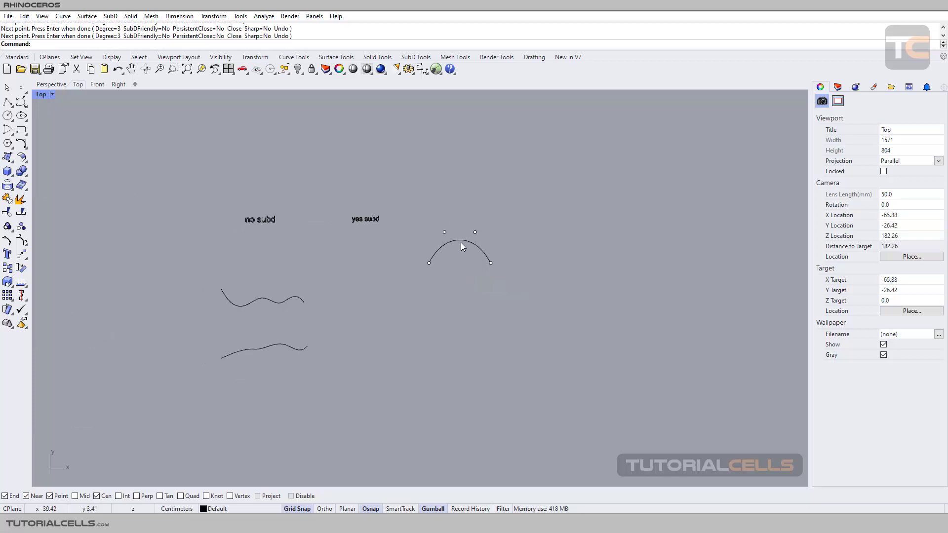
{"action": "left_click", "coordinate": [461, 242]}
{"action": "left_click_drag", "start_coordinate": [501, 248], "coordinate": [302, 244]}
{"action": "scroll", "coordinate": [345, 237], "scroll_direction": "up", "scroll_amount": 3}
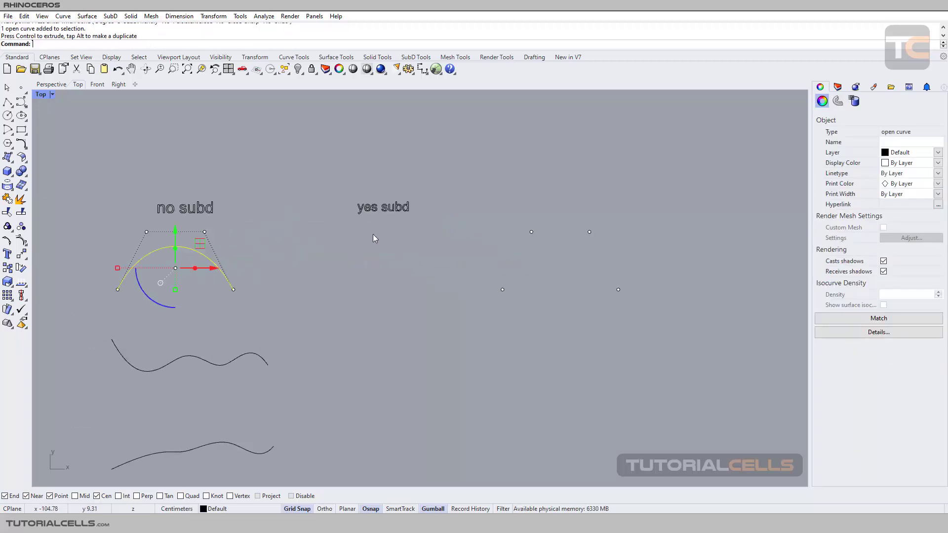
Step: Draw a second degree-3 control point curve through the same four points with SubDFriendly set to Yes
{"action": "left_click", "coordinate": [22, 103]}
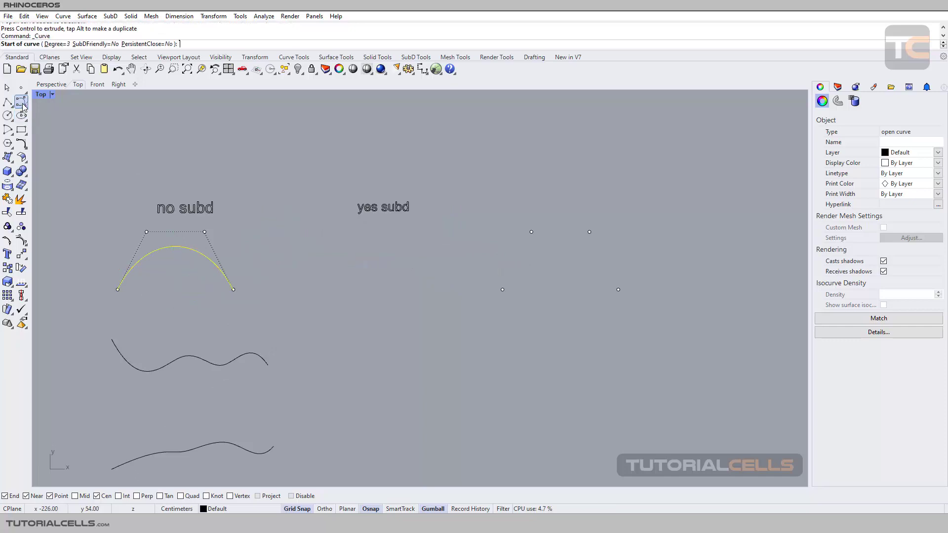
{"action": "left_click", "coordinate": [91, 44]}
{"action": "right_click_drag", "start_coordinate": [528, 235], "coordinate": [439, 242]}
{"action": "left_click", "coordinate": [413, 297]}
{"action": "left_click", "coordinate": [500, 239]}
{"action": "left_click", "coordinate": [529, 296]}
{"action": "key", "text": "Return"}
Step: Move the SubD-friendly curve horizontally to sit beneath the "yes subd" label and deselect it
{"action": "left_click", "coordinate": [502, 254]}
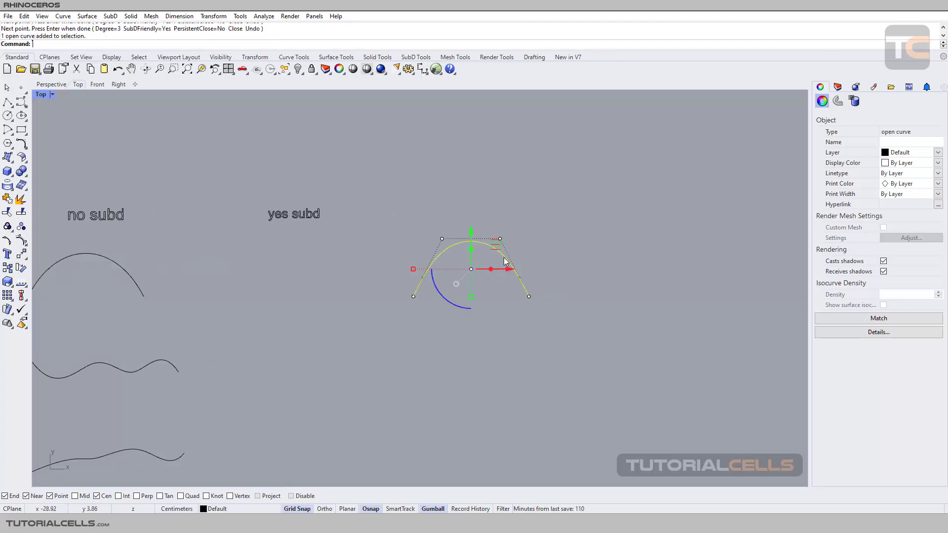
{"action": "left_click_drag", "start_coordinate": [506, 269], "coordinate": [332, 270]}
{"action": "right_click_drag", "start_coordinate": [332, 270], "coordinate": [417, 246]}
{"action": "scroll", "coordinate": [408, 242], "scroll_direction": "up", "scroll_amount": 3}
{"action": "left_click", "coordinate": [421, 293]}
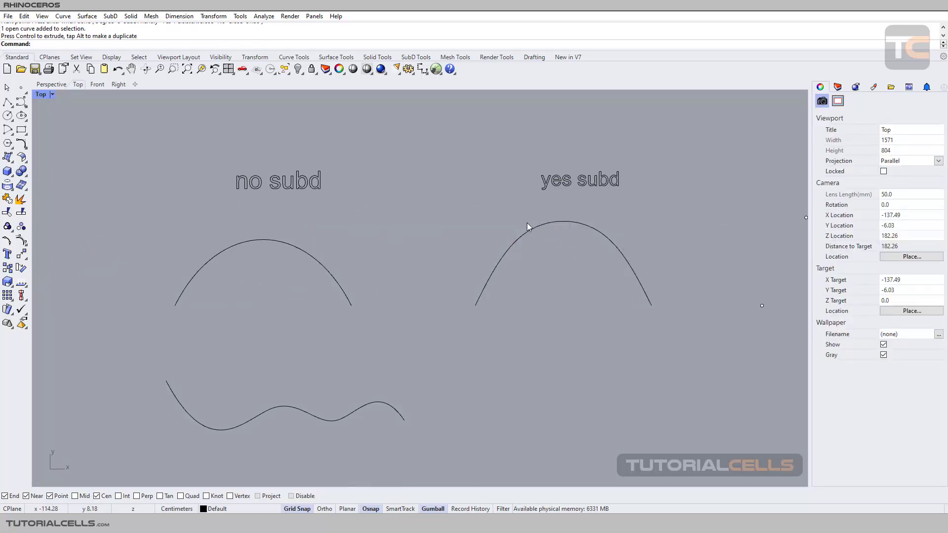
Step: Examine the shape and control polygon of the SubD-friendly curve beside the curve drawn without that option
{"action": "left_click", "coordinate": [600, 232]}
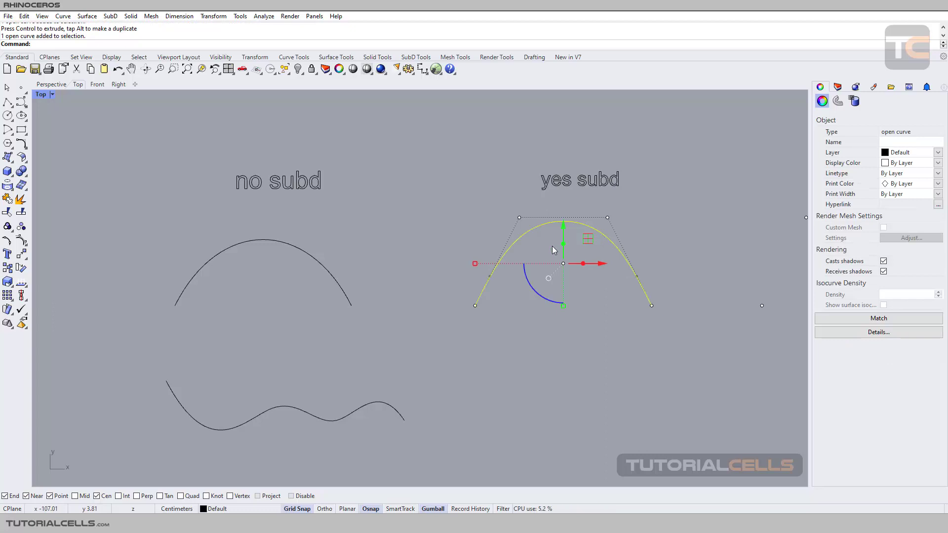
{"action": "scroll", "coordinate": [578, 198], "scroll_direction": "up", "scroll_amount": 5}
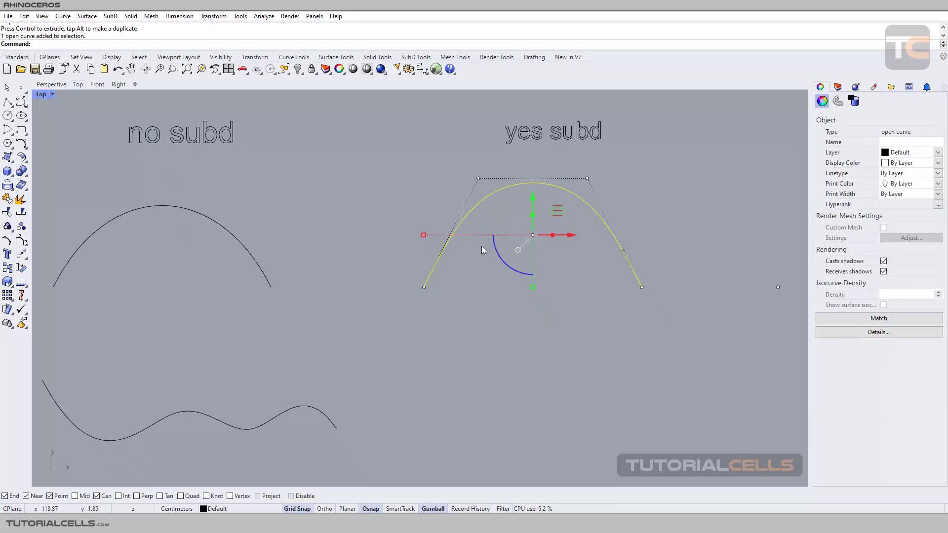
{"action": "scroll", "coordinate": [448, 255], "scroll_direction": "down", "scroll_amount": 3}
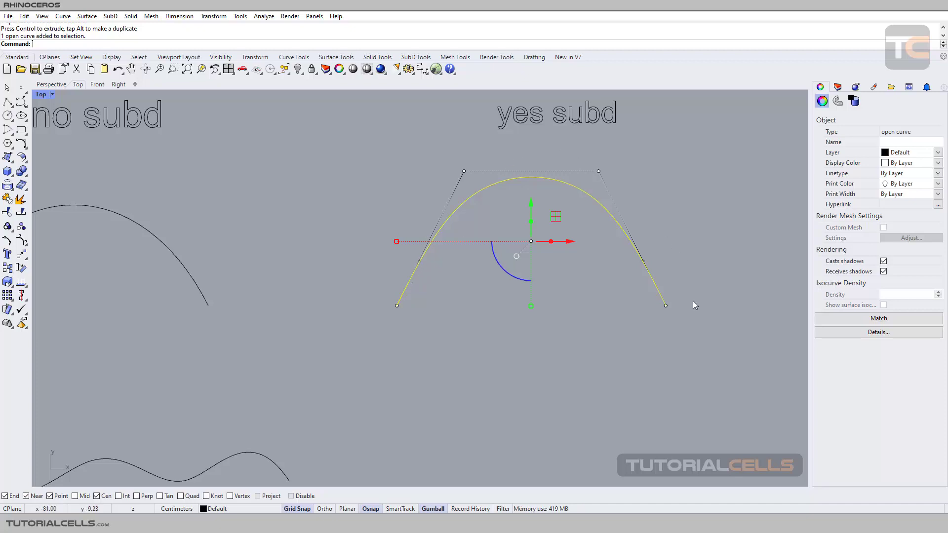
{"action": "scroll", "coordinate": [275, 345], "scroll_direction": "down", "scroll_amount": 4}
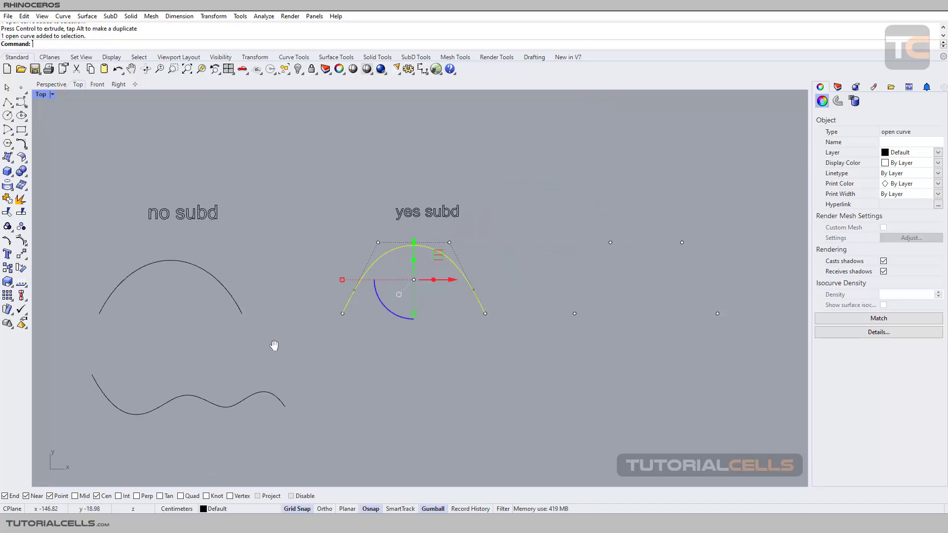
{"action": "left_click", "coordinate": [281, 363]}
{"action": "left_click", "coordinate": [381, 322]}
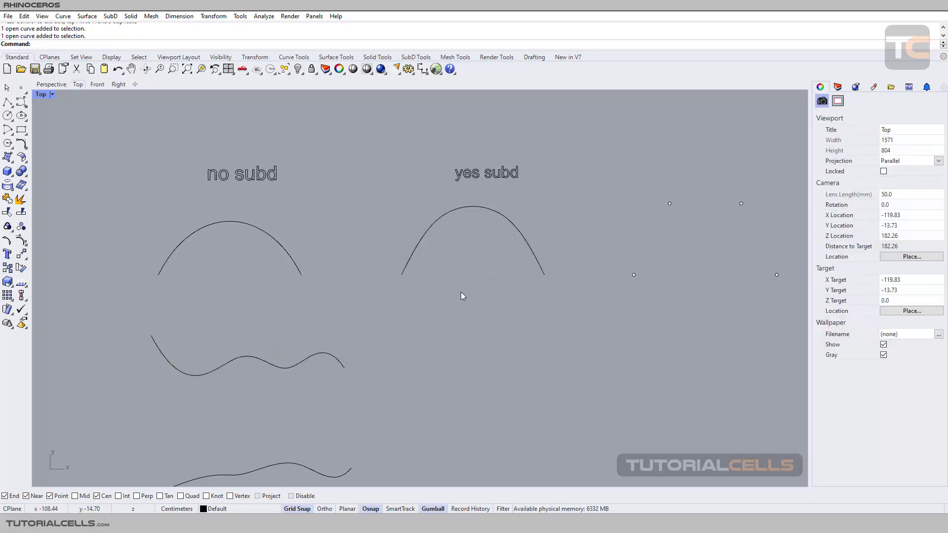
{"action": "left_click", "coordinate": [441, 219]}
{"action": "scroll", "coordinate": [441, 219], "scroll_direction": "up", "scroll_amount": 2}
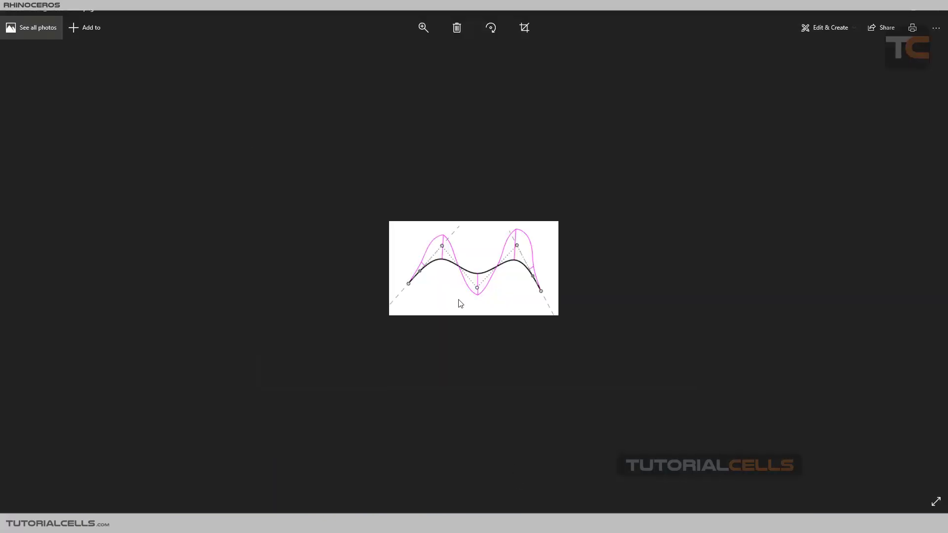
Step: Study the reference image of the curve with its control points and curvature graph, then return to Rhinoceros
{"action": "scroll", "coordinate": [457, 271], "scroll_direction": "up", "scroll_amount": 3}
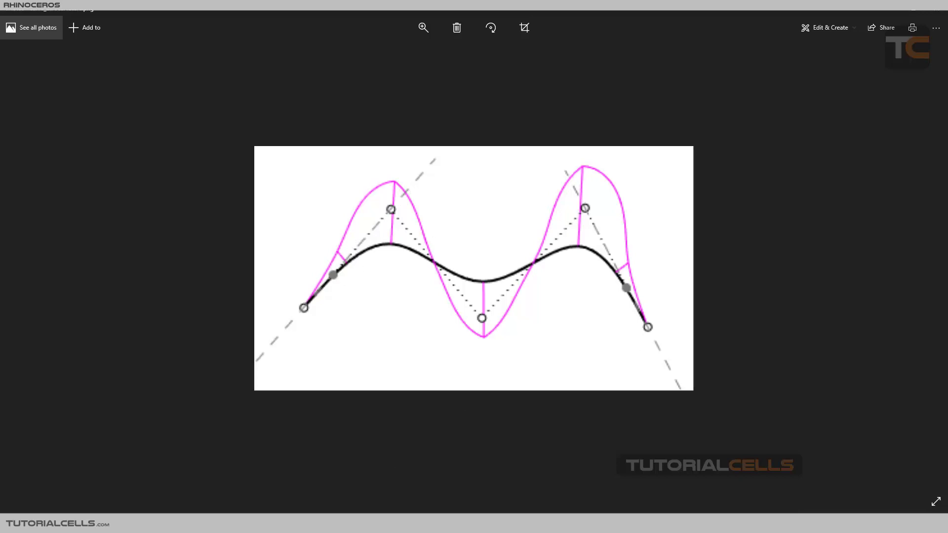
{"action": "key", "text": "alt+Tab"}
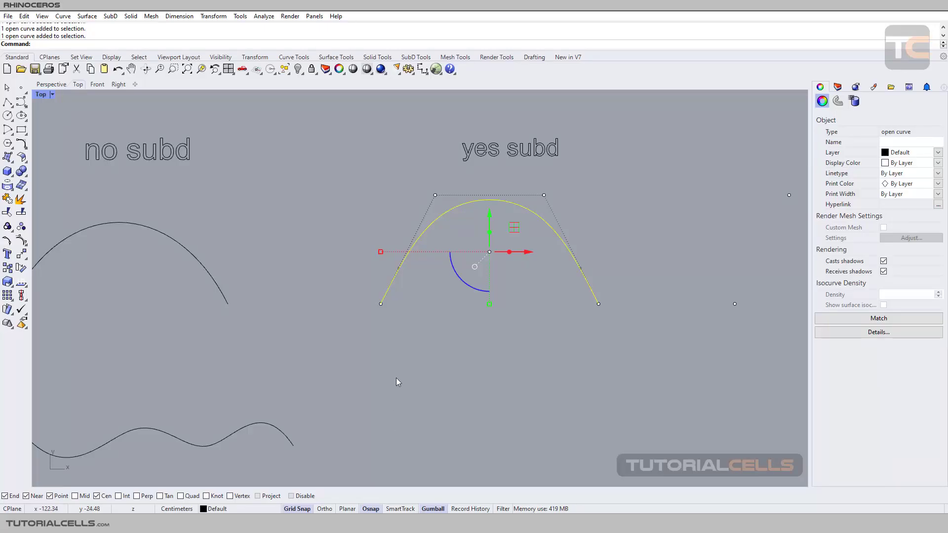
{"action": "left_click", "coordinate": [407, 335]}
{"action": "left_click", "coordinate": [21, 102]}
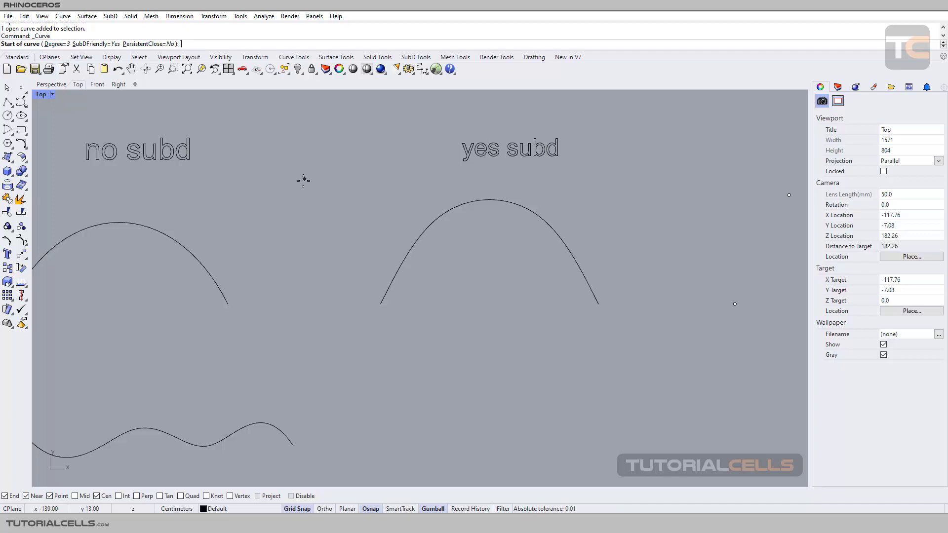
{"action": "right_click_drag", "start_coordinate": [358, 210], "coordinate": [441, 218]}
{"action": "scroll", "coordinate": [392, 187], "scroll_direction": "down", "scroll_amount": 3}
{"action": "key", "text": "Escape"}
{"action": "scroll", "coordinate": [241, 255], "scroll_direction": "down", "scroll_amount": 3}
{"action": "scroll", "coordinate": [295, 240], "scroll_direction": "up", "scroll_amount": 3}
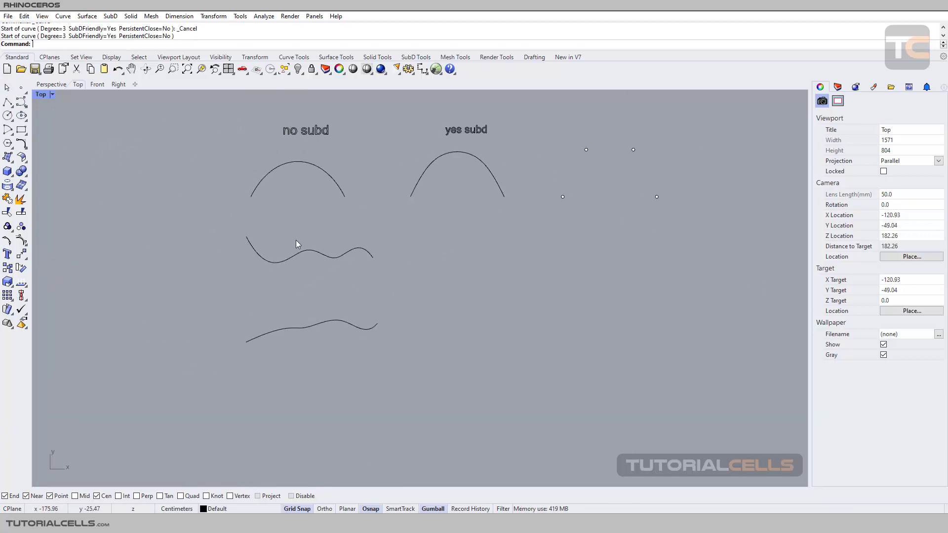
{"action": "right_click_drag", "start_coordinate": [303, 291], "coordinate": [328, 294]}
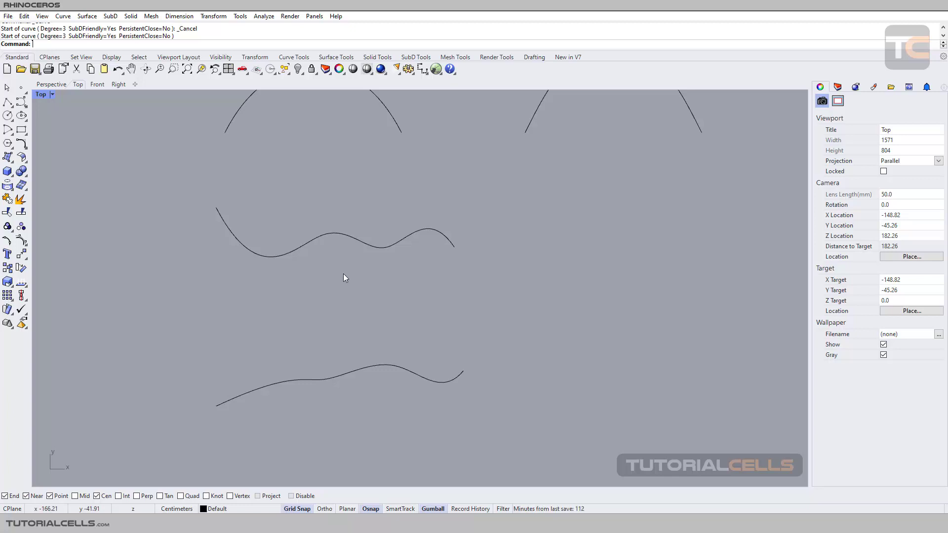
{"action": "left_click", "coordinate": [414, 57]}
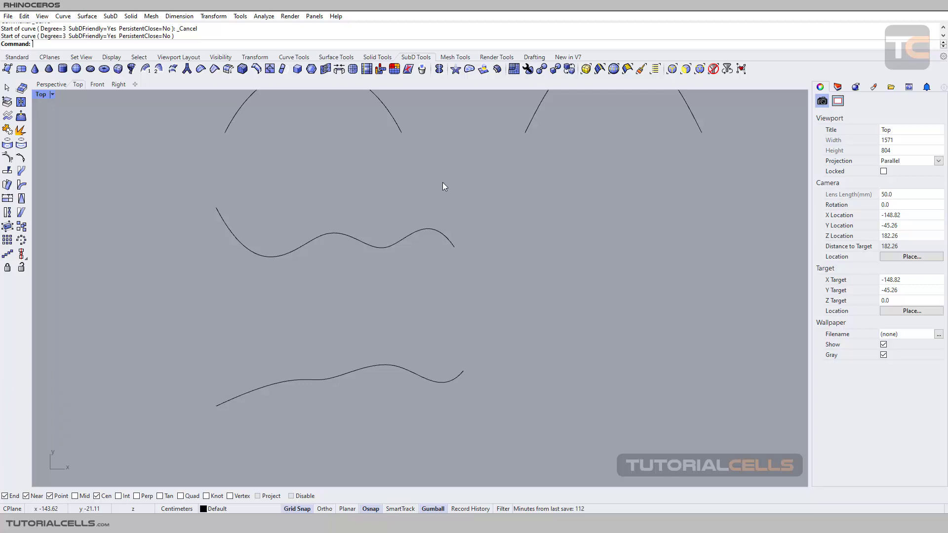
{"action": "left_click", "coordinate": [23, 59]}
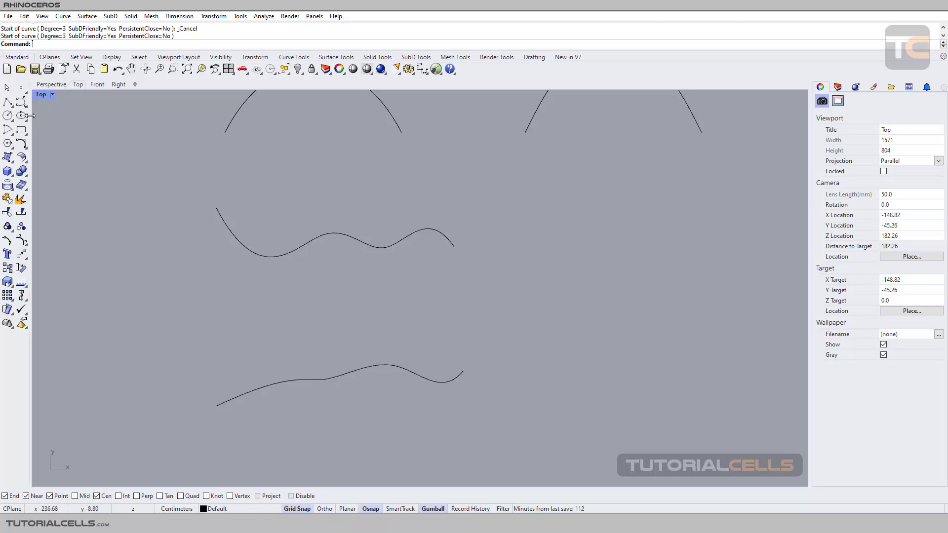
Step: Start an interpolated curve, switch its SubDFriendly option to Yes and back to No, and leave the command
{"action": "left_click", "coordinate": [21, 102]}
{"action": "mouse_move", "coordinate": [21, 102]}
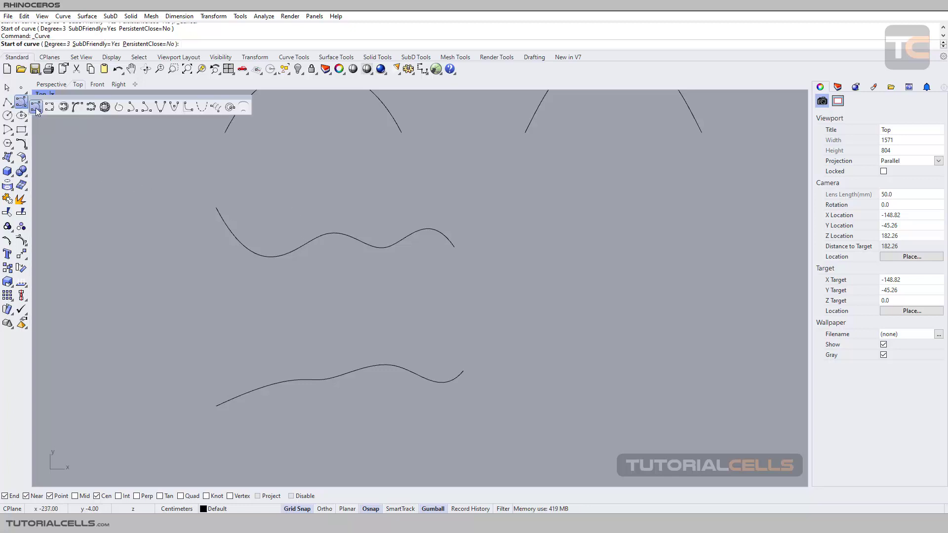
{"action": "left_click", "coordinate": [49, 107]}
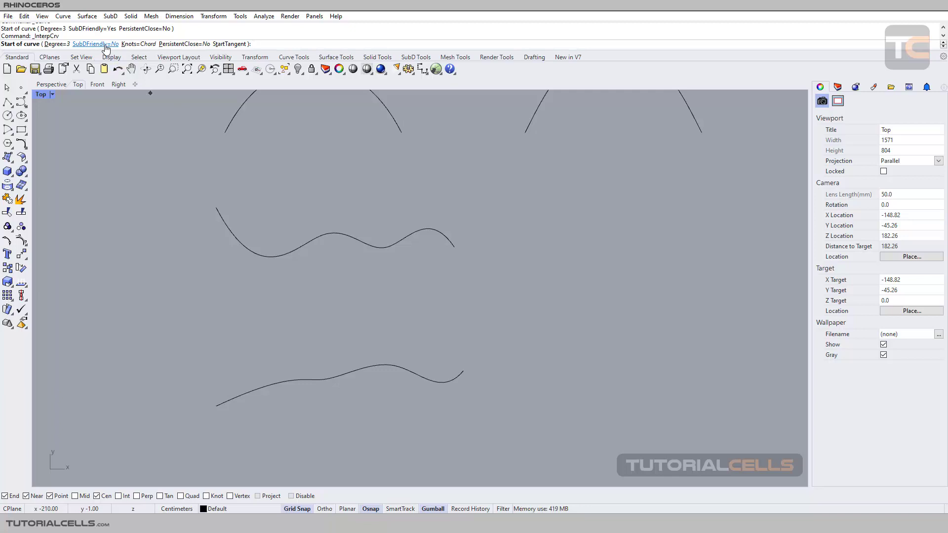
{"action": "left_click", "coordinate": [105, 46]}
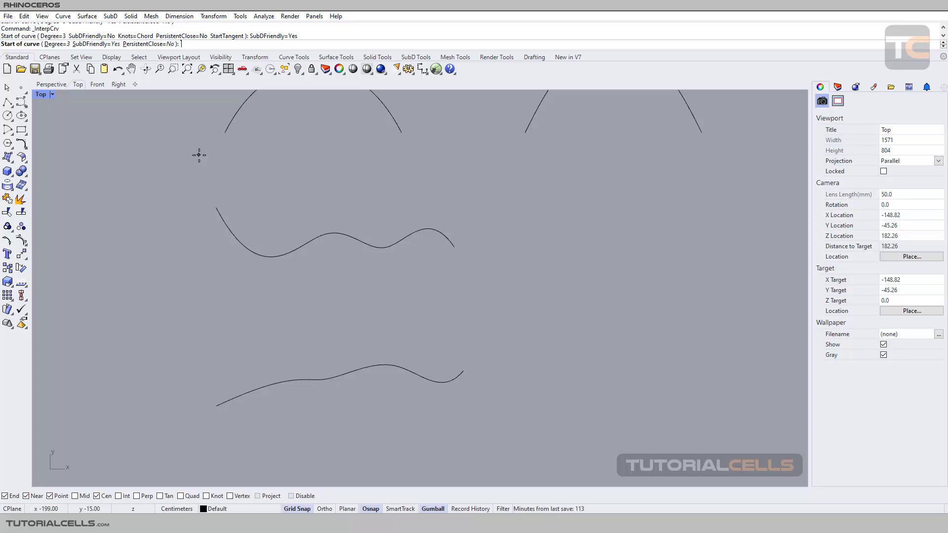
{"action": "left_click", "coordinate": [96, 44]}
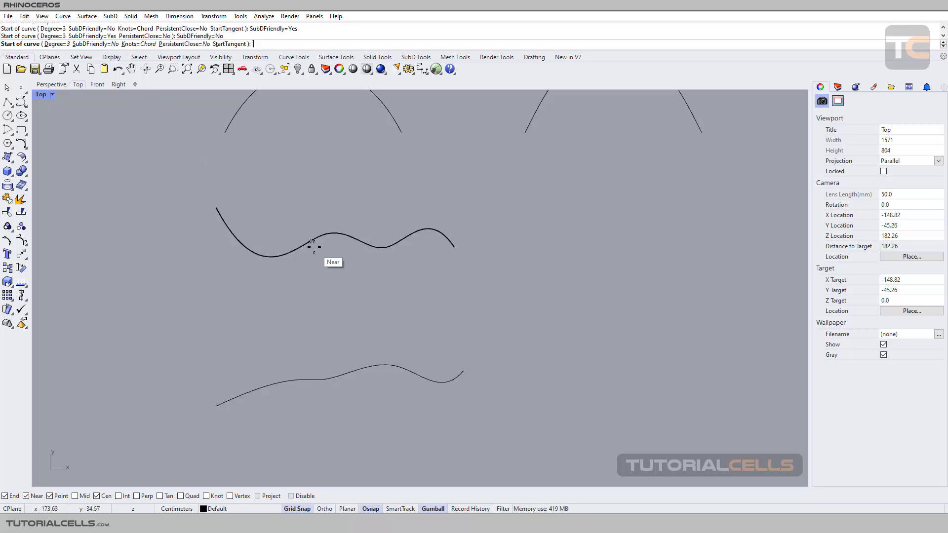
{"action": "left_click", "coordinate": [7, 88]}
Step: Inspect the control points of the two wavy curves, leaving both deselected
{"action": "left_click", "coordinate": [239, 247]}
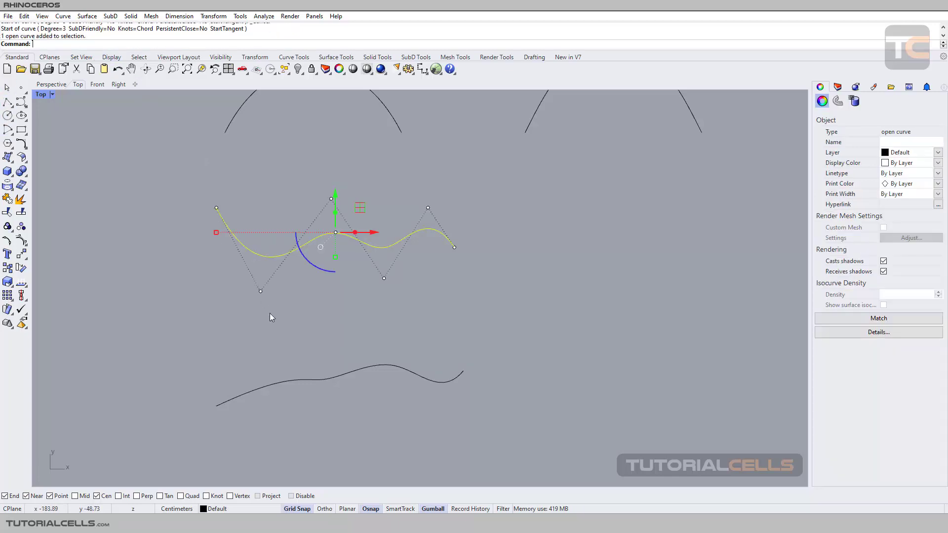
{"action": "left_click", "coordinate": [308, 380], "text": "shift"}
{"action": "left_click", "coordinate": [507, 268]}
{"action": "right_click_drag", "start_coordinate": [427, 287], "coordinate": [424, 244]}
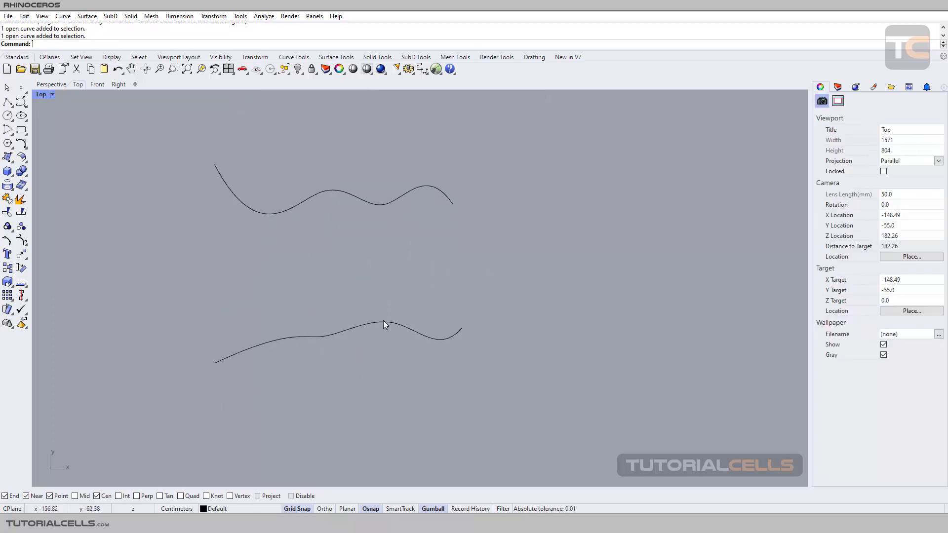
Step: Loft a surface between the two wavy curves with Normal style and no simplification, and check it in perspective
{"action": "left_click", "coordinate": [11, 163]}
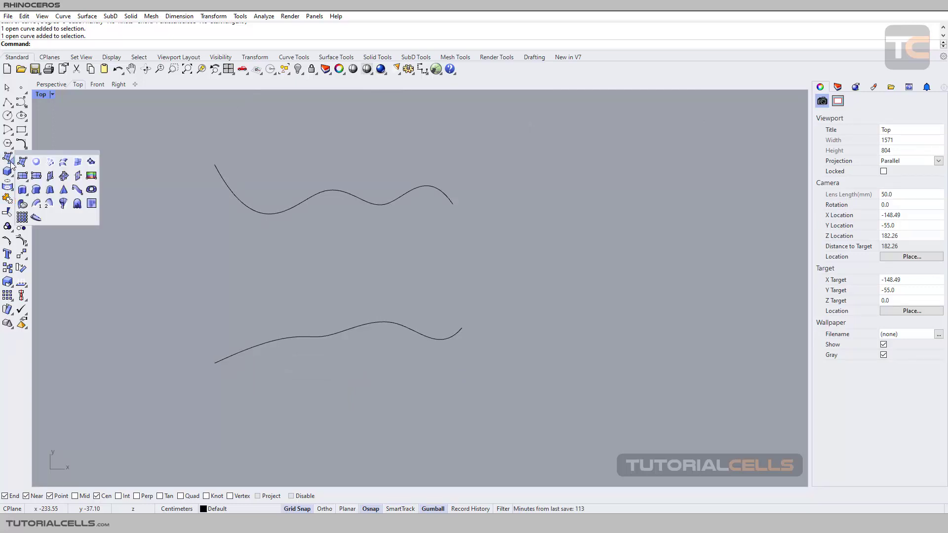
{"action": "left_click", "coordinate": [64, 163]}
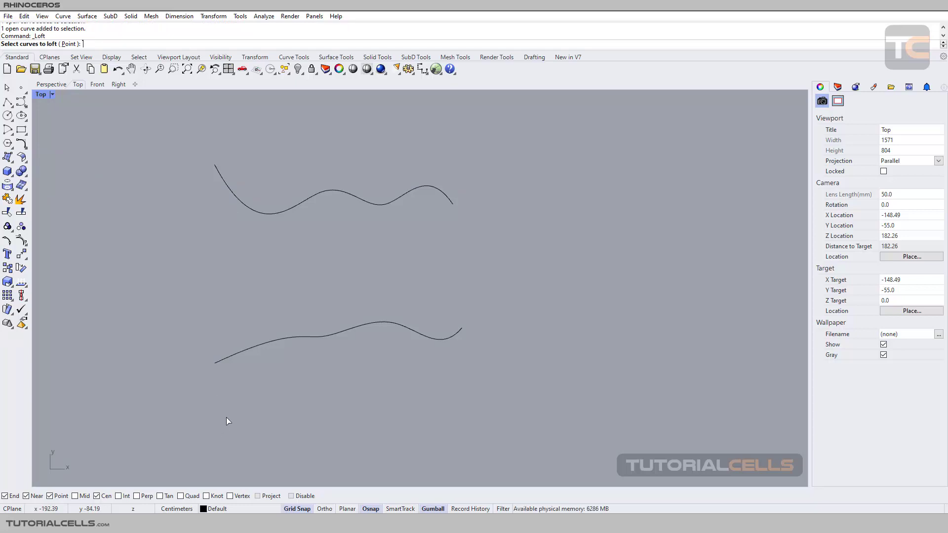
{"action": "left_click", "coordinate": [266, 214]}
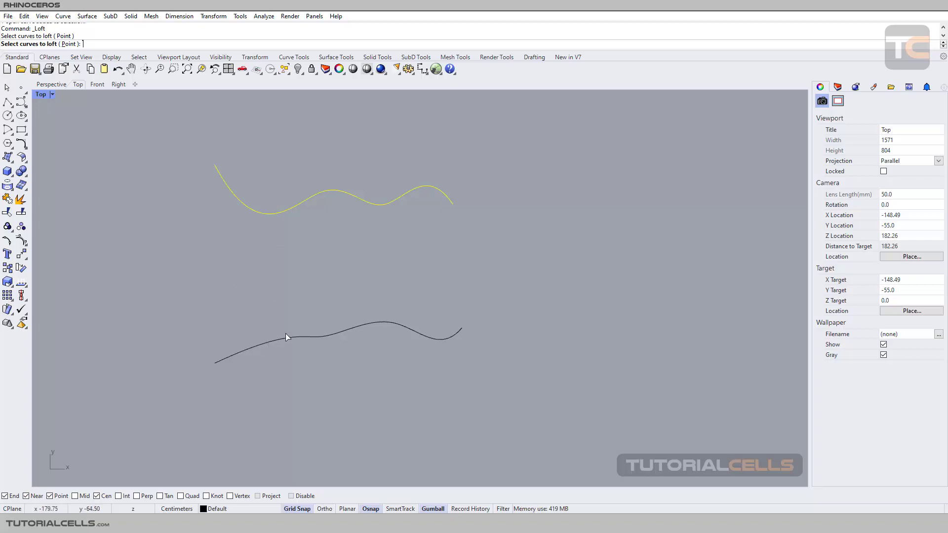
{"action": "left_click", "coordinate": [251, 346]}
{"action": "key", "text": "Return"}
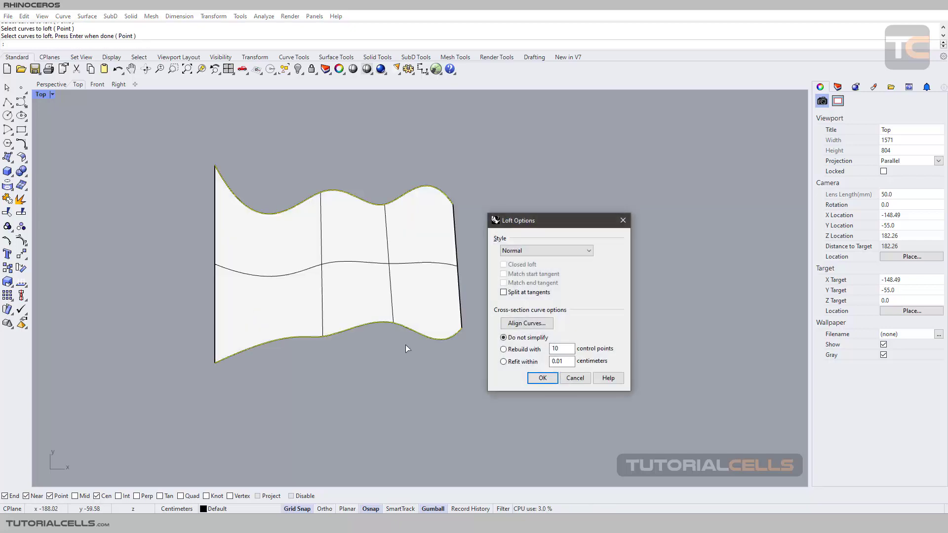
{"action": "left_click", "coordinate": [540, 380]}
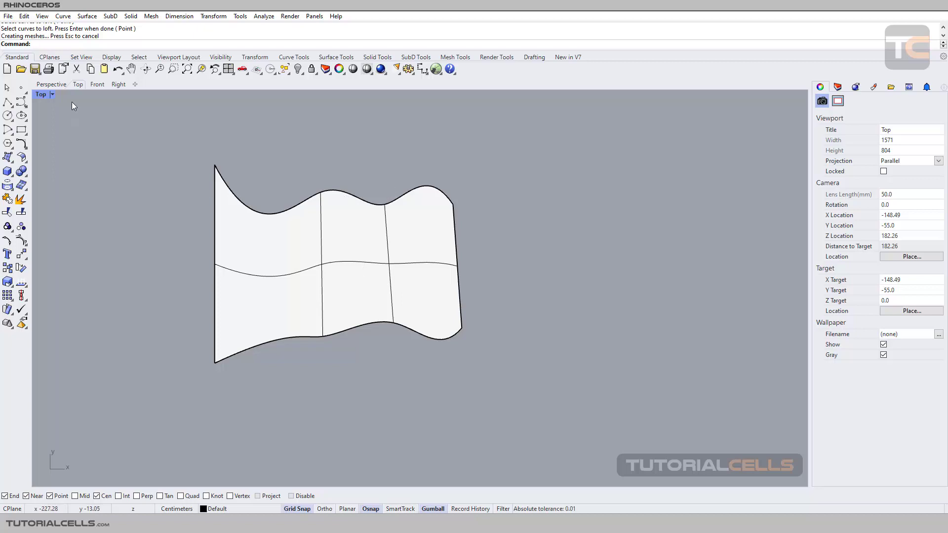
{"action": "left_click", "coordinate": [53, 85]}
{"action": "right_click_drag", "start_coordinate": [256, 237], "coordinate": [239, 208]}
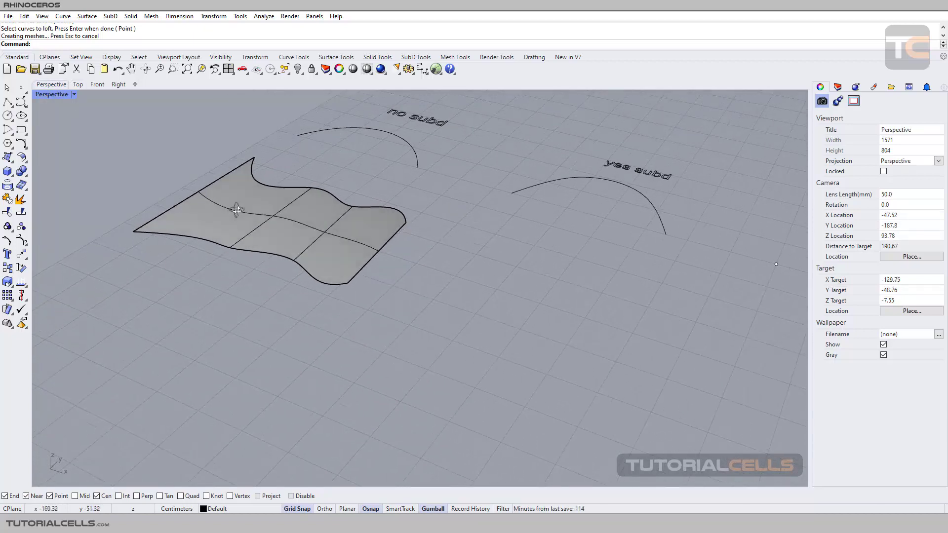
{"action": "left_click", "coordinate": [77, 84]}
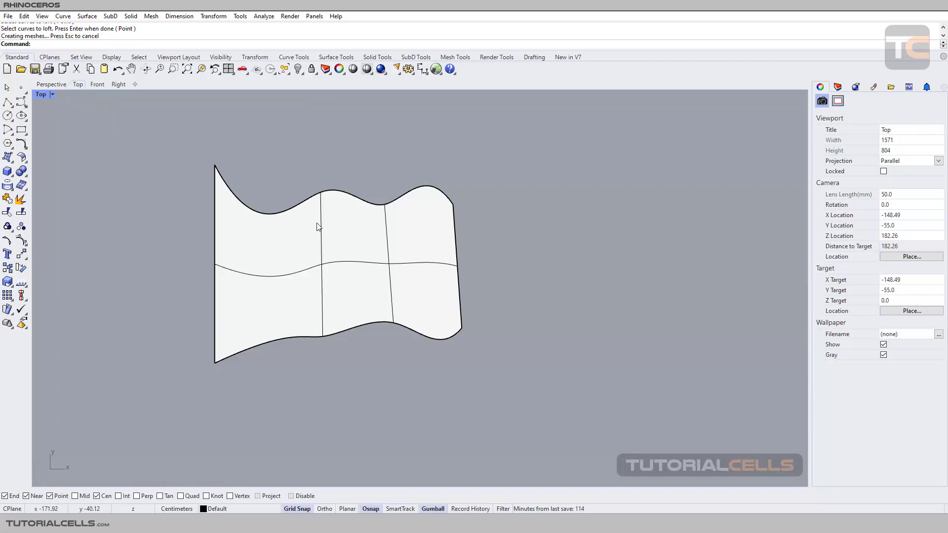
Step: Duplicate the loft's two wavy profile curves and place the copies horizontally beside the surface
{"action": "scroll", "coordinate": [316, 223], "scroll_direction": "down", "scroll_amount": 2}
{"action": "right_click_drag", "start_coordinate": [316, 224], "coordinate": [320, 222]}
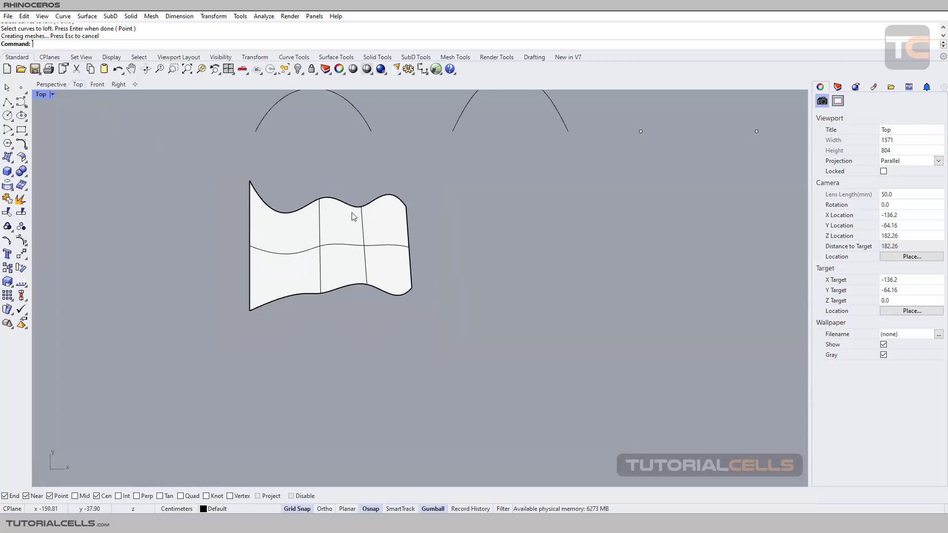
{"action": "left_click", "coordinate": [358, 206]}
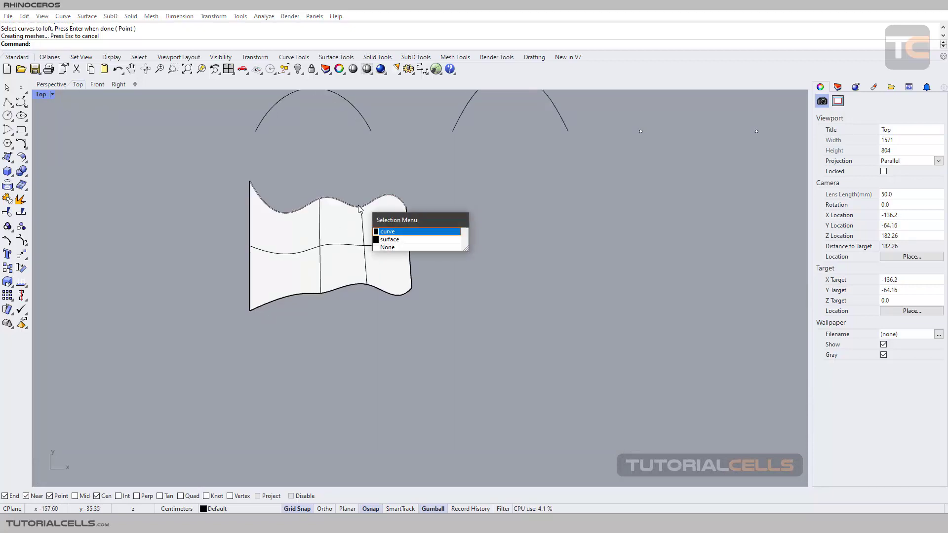
{"action": "left_click", "coordinate": [381, 235]}
{"action": "left_click", "coordinate": [380, 288], "text": "shift"}
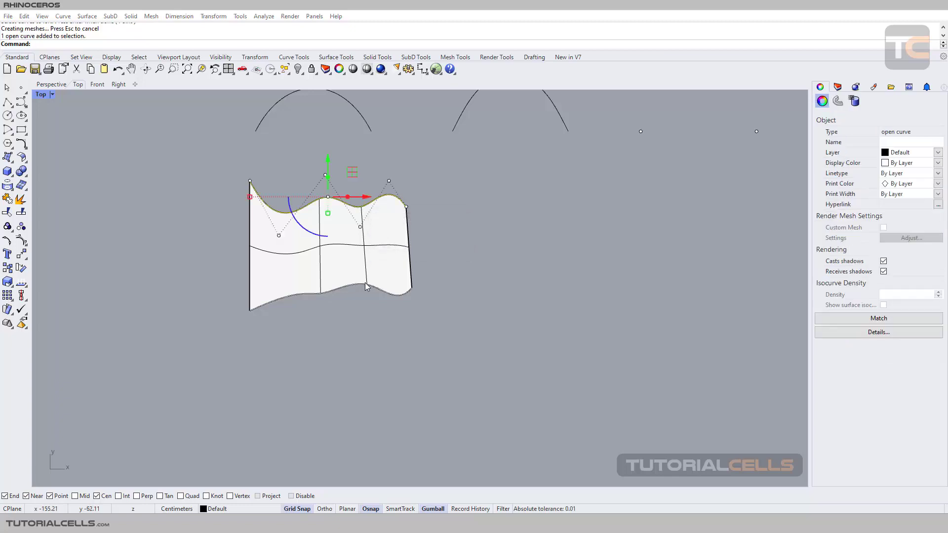
{"action": "left_click", "coordinate": [393, 310]}
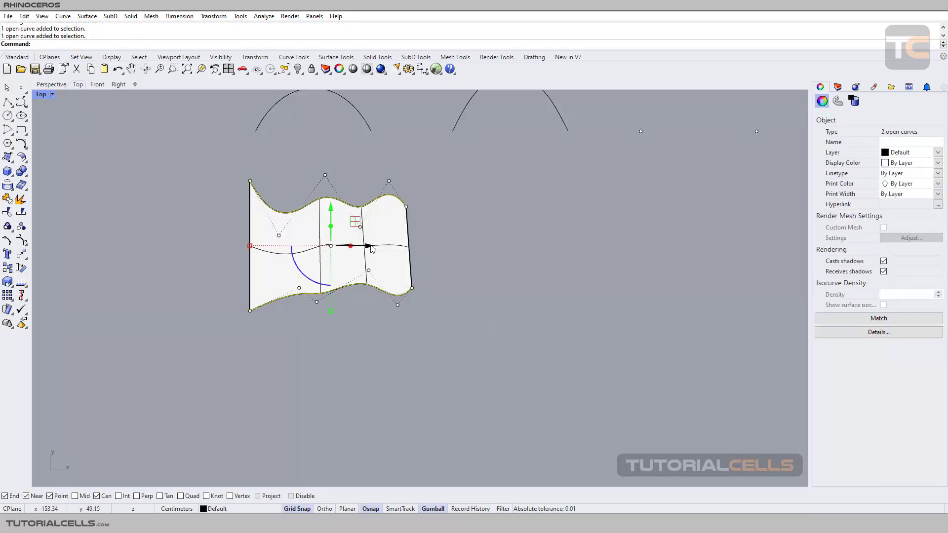
{"action": "left_click_drag", "start_coordinate": [371, 246], "coordinate": [551, 245]}
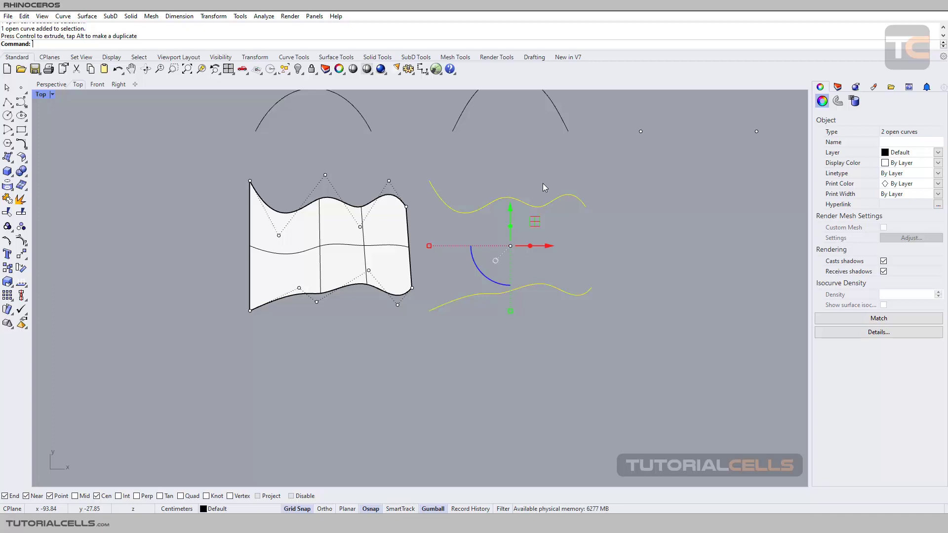
Step: Make the two copied wavy curves SubD friendly
{"action": "left_click", "coordinate": [410, 58]}
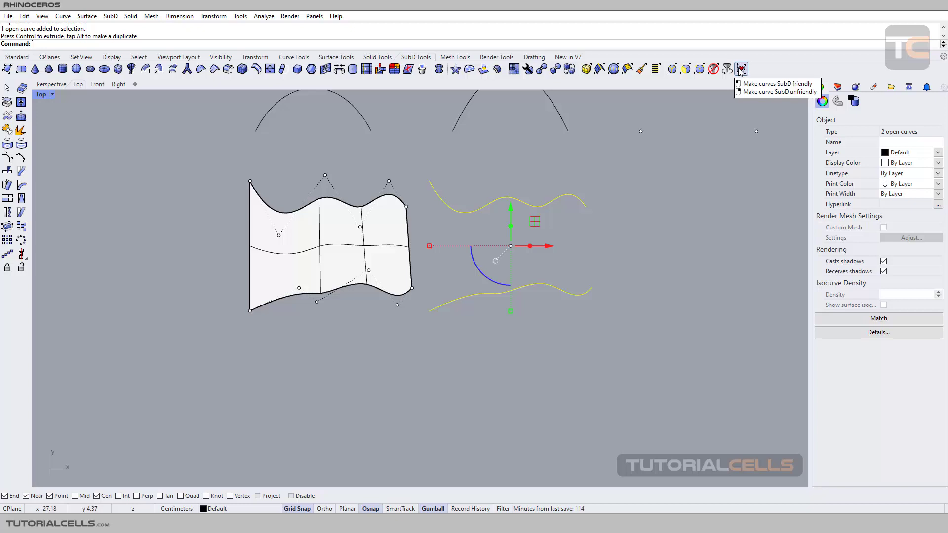
{"action": "scroll", "coordinate": [549, 215], "scroll_direction": "up", "scroll_amount": 4}
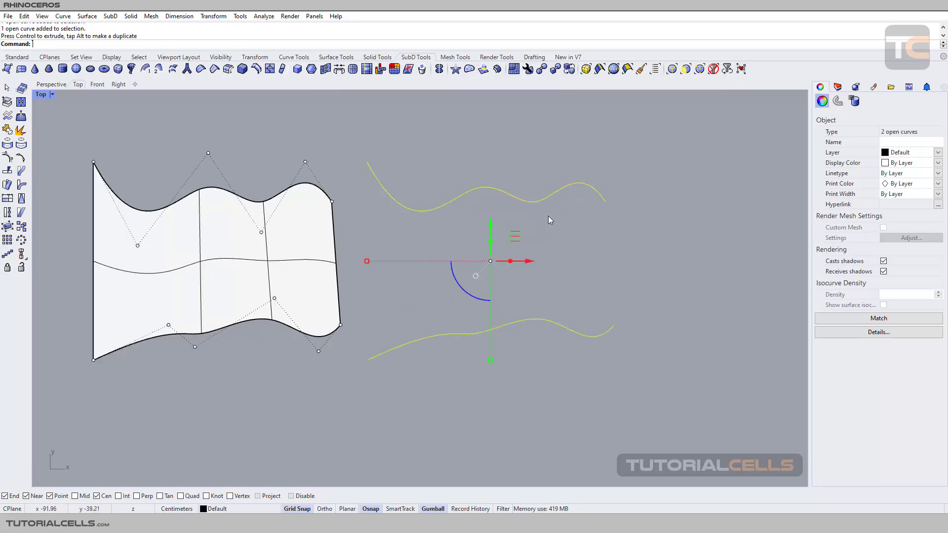
{"action": "left_click", "coordinate": [740, 70]}
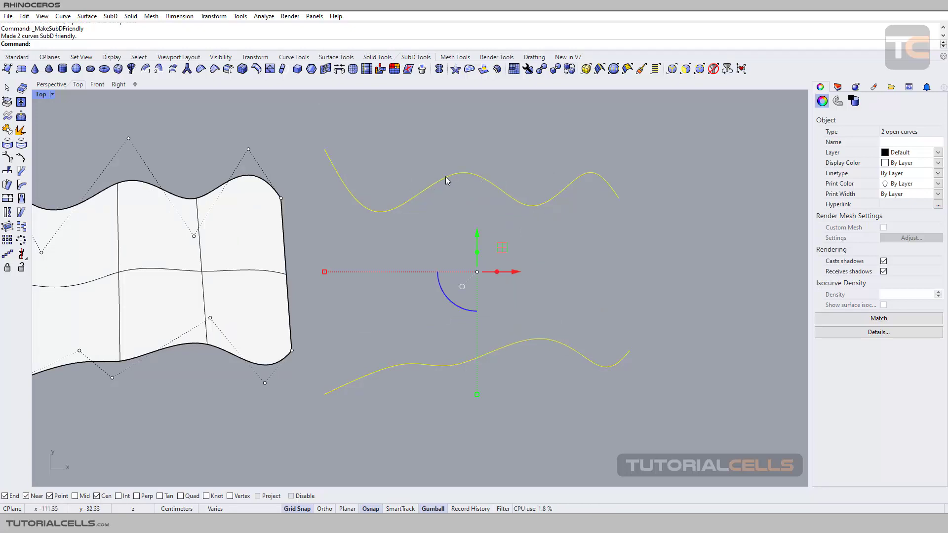
Step: Examine the control polygon of the upper converted curve up close, leaving the curve deselected
{"action": "left_click", "coordinate": [504, 168]}
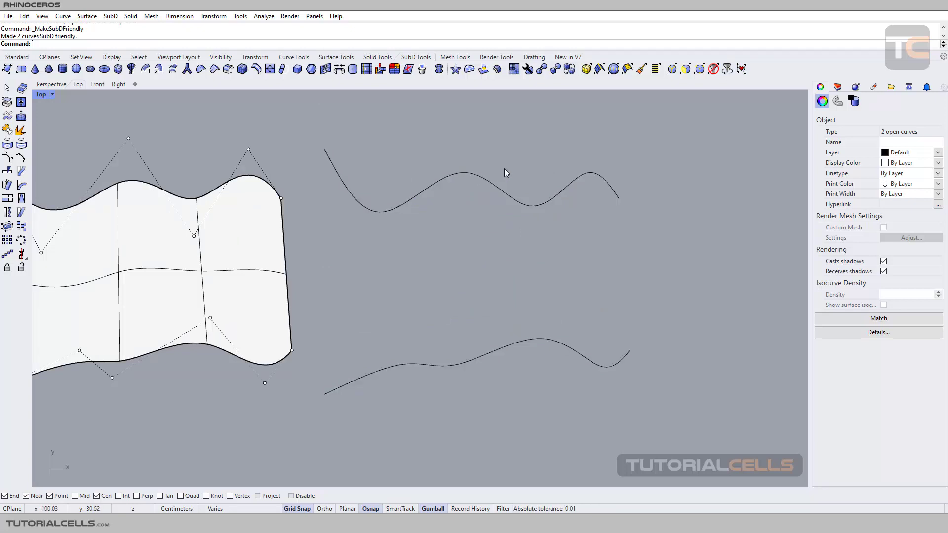
{"action": "left_click", "coordinate": [605, 183]}
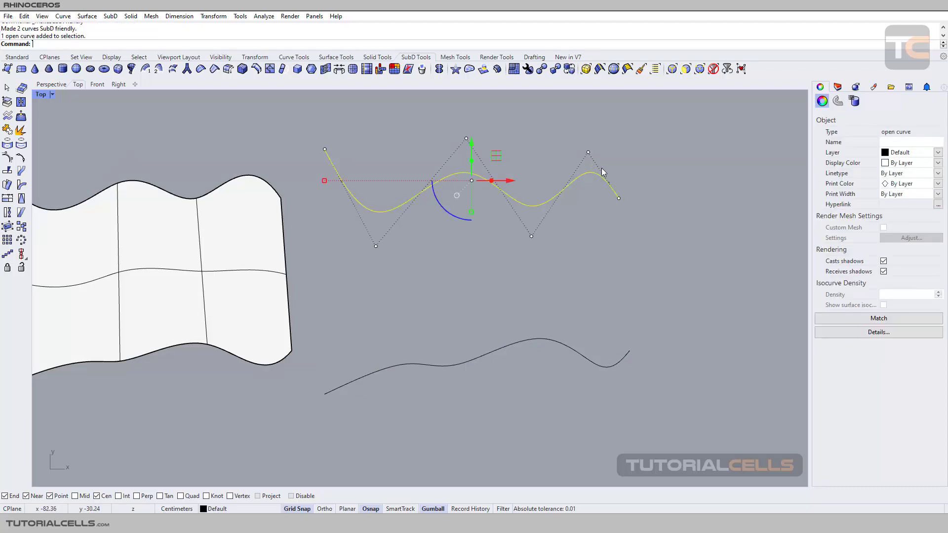
{"action": "scroll", "coordinate": [615, 191], "scroll_direction": "up", "scroll_amount": 5}
{"action": "scroll", "coordinate": [615, 190], "scroll_direction": "up", "scroll_amount": 3}
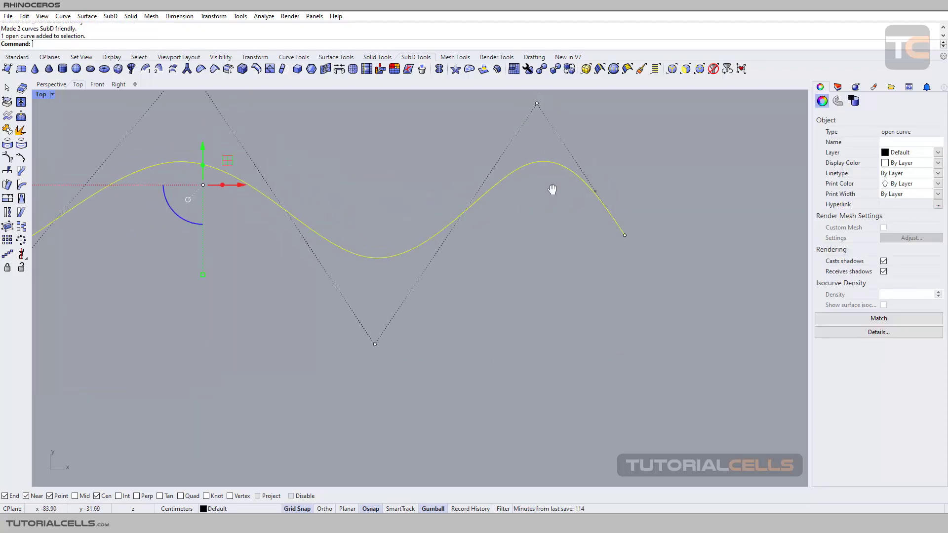
{"action": "scroll", "coordinate": [628, 289], "scroll_direction": "down", "scroll_amount": 8}
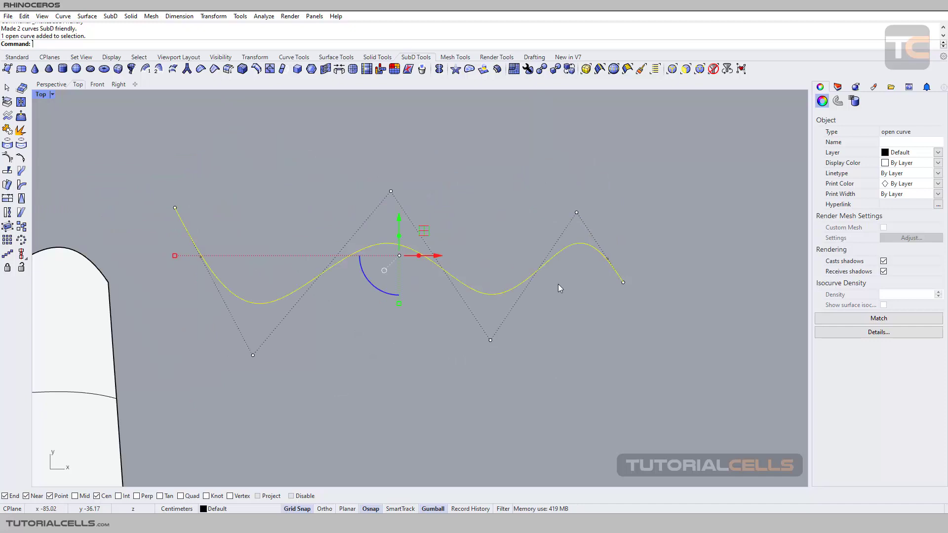
{"action": "left_click", "coordinate": [596, 303]}
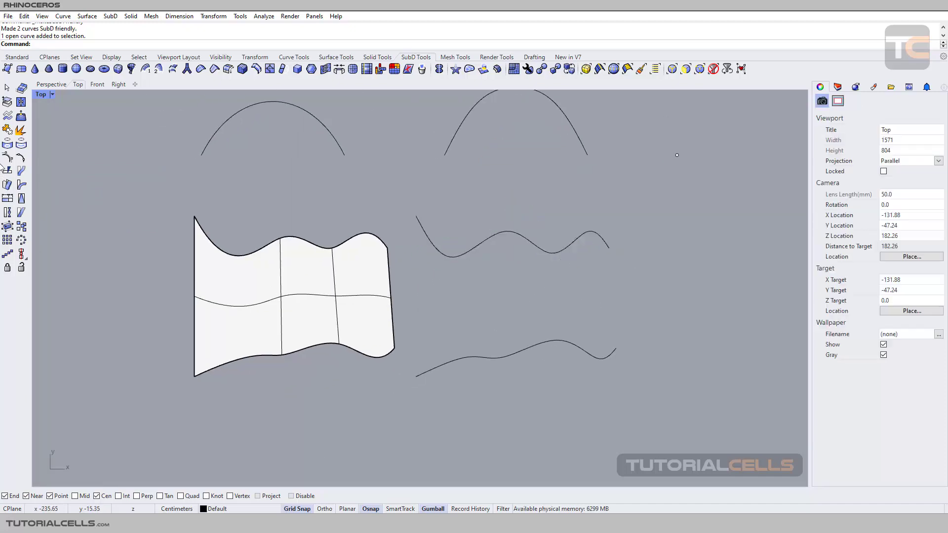
Step: Loft a second surface between the two SubD-friendly curves with the default loft options
{"action": "left_click", "coordinate": [17, 57]}
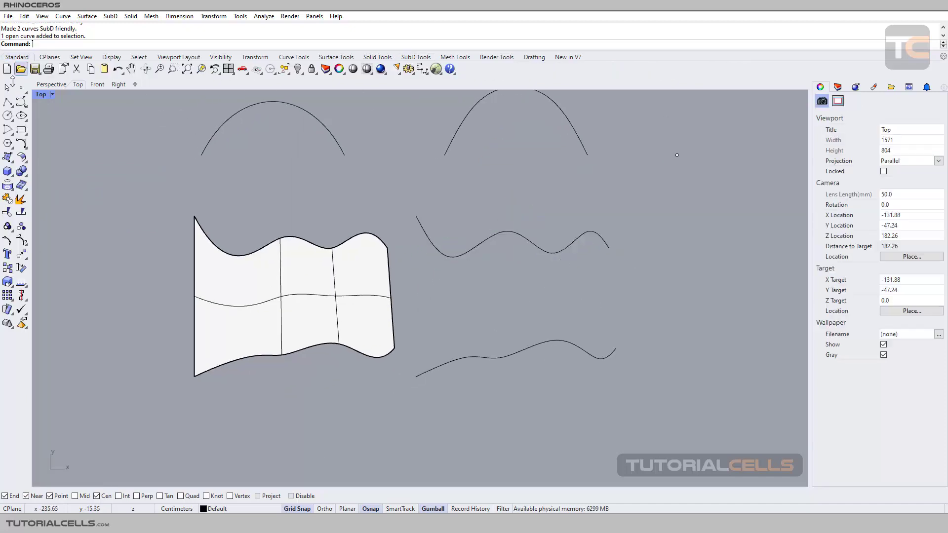
{"action": "left_click", "coordinate": [8, 158]}
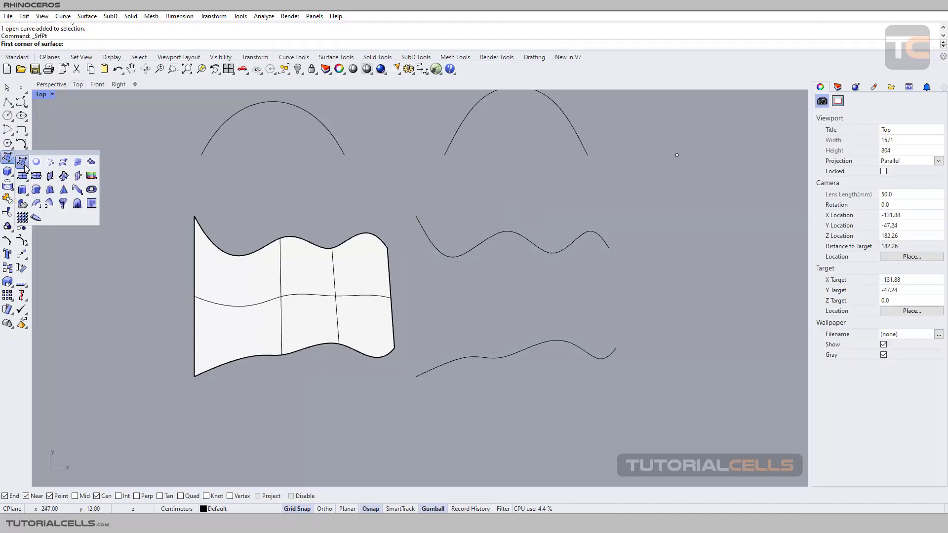
{"action": "left_click", "coordinate": [63, 161]}
{"action": "left_click", "coordinate": [443, 253]}
{"action": "left_click", "coordinate": [448, 364]}
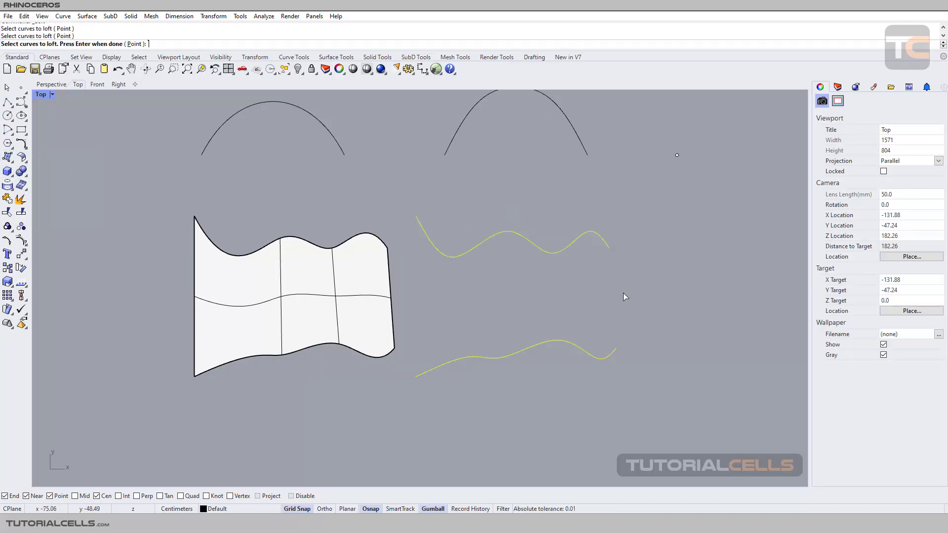
{"action": "right_click", "coordinate": [623, 293]}
{"action": "left_click", "coordinate": [541, 376]}
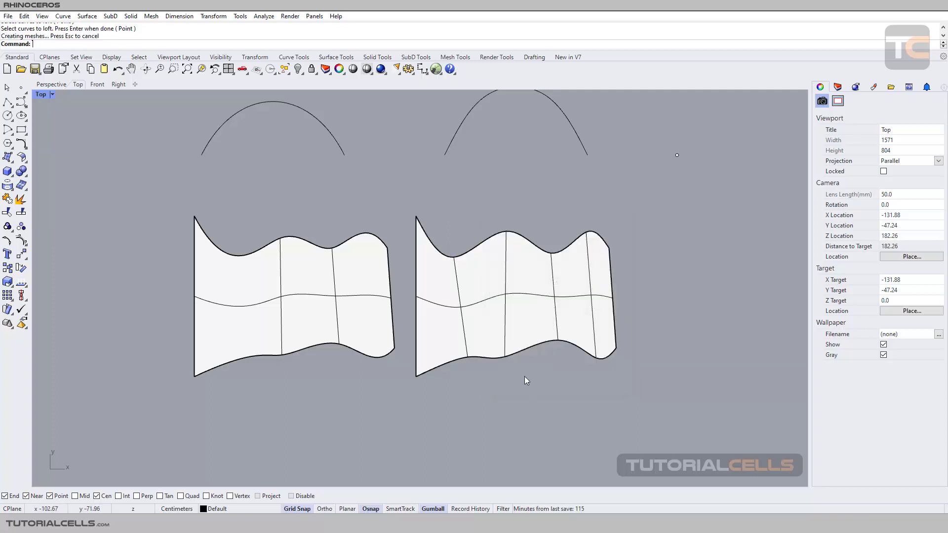
Step: Compare the isocurve layout of the two lofted surfaces, leaving both deselected
{"action": "scroll", "coordinate": [523, 375], "scroll_direction": "down", "scroll_amount": 3}
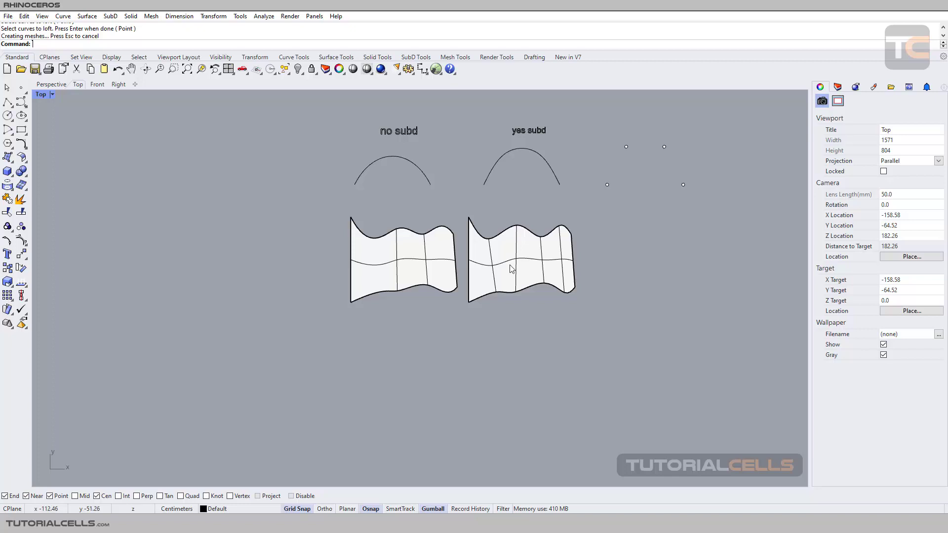
{"action": "scroll", "coordinate": [513, 267], "scroll_direction": "up", "scroll_amount": 2}
{"action": "right_click_drag", "start_coordinate": [512, 267], "coordinate": [477, 298]}
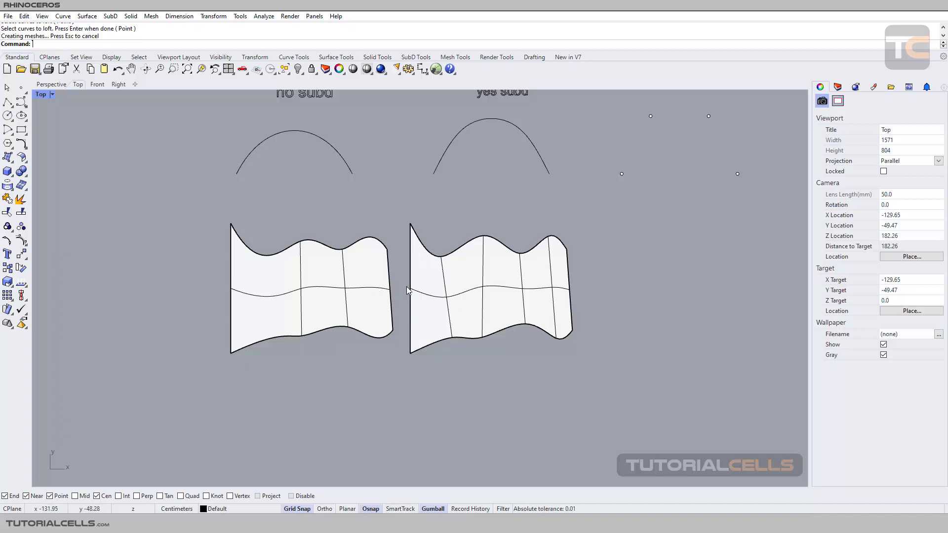
{"action": "left_click", "coordinate": [444, 288]}
{"action": "left_click", "coordinate": [362, 291]}
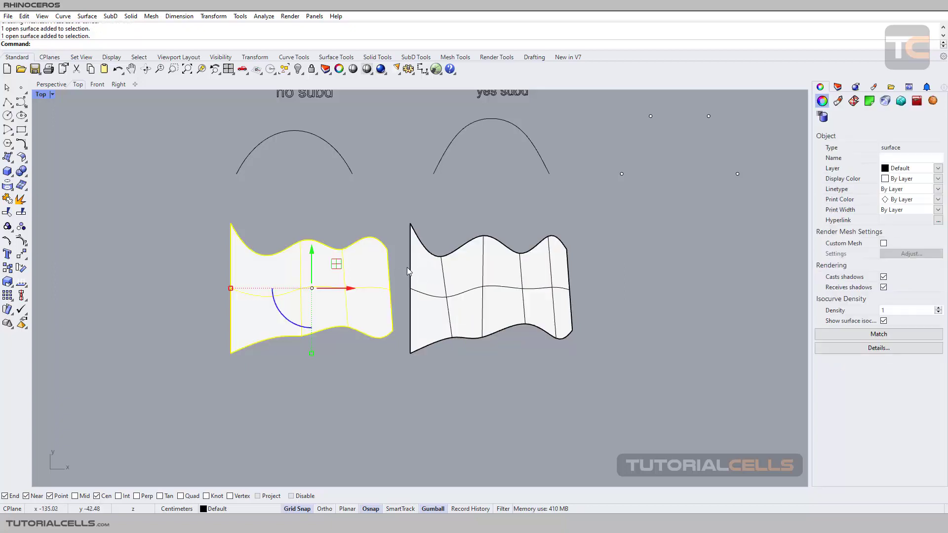
{"action": "left_click", "coordinate": [466, 211]}
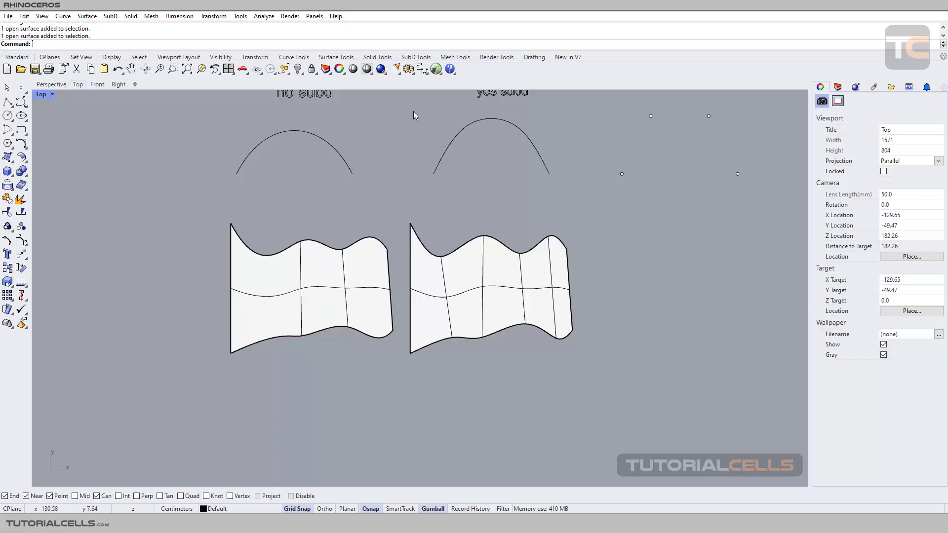
Step: Convert both lofted surfaces to SubD with UseSurface=Location, SurfaceCorners=No and DeleteInput=No
{"action": "left_click", "coordinate": [417, 57]}
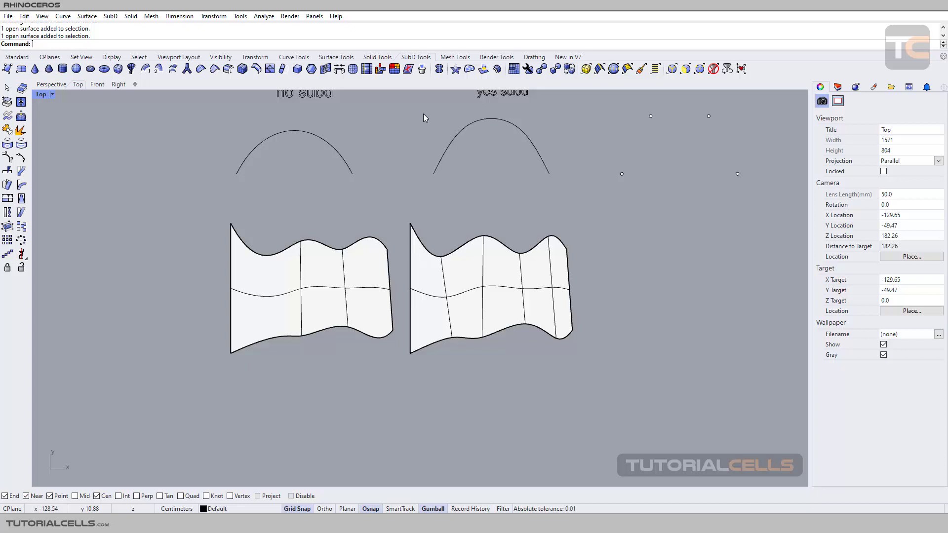
{"action": "left_click", "coordinate": [553, 72]}
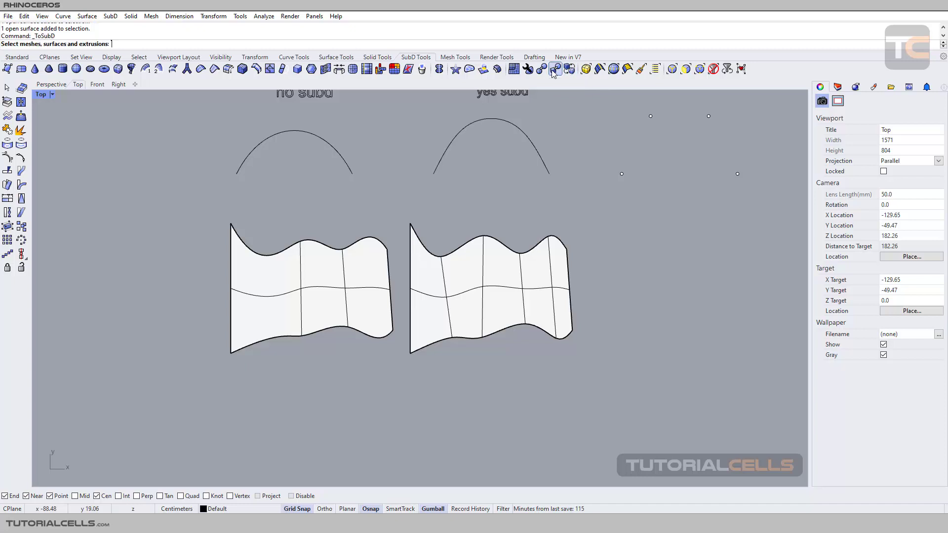
{"action": "left_click", "coordinate": [460, 289]}
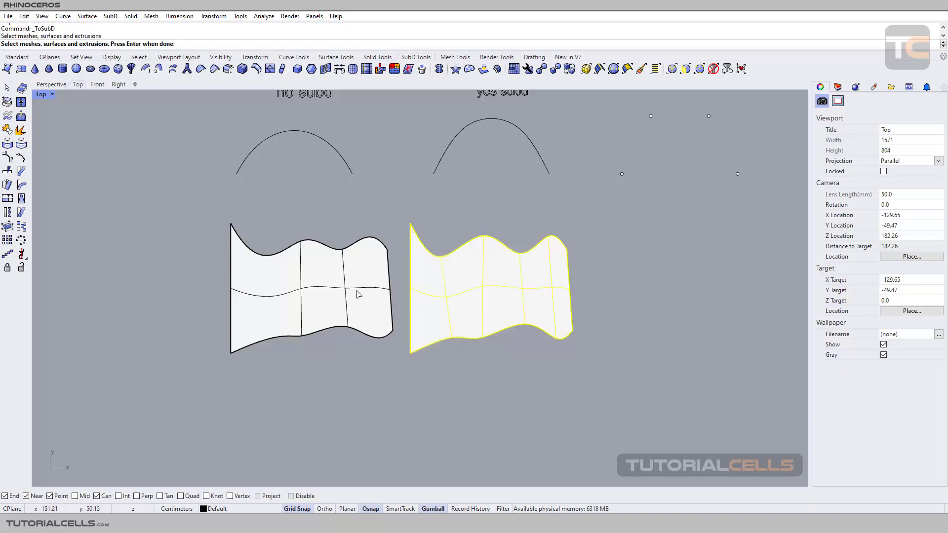
{"action": "left_click", "coordinate": [324, 285]}
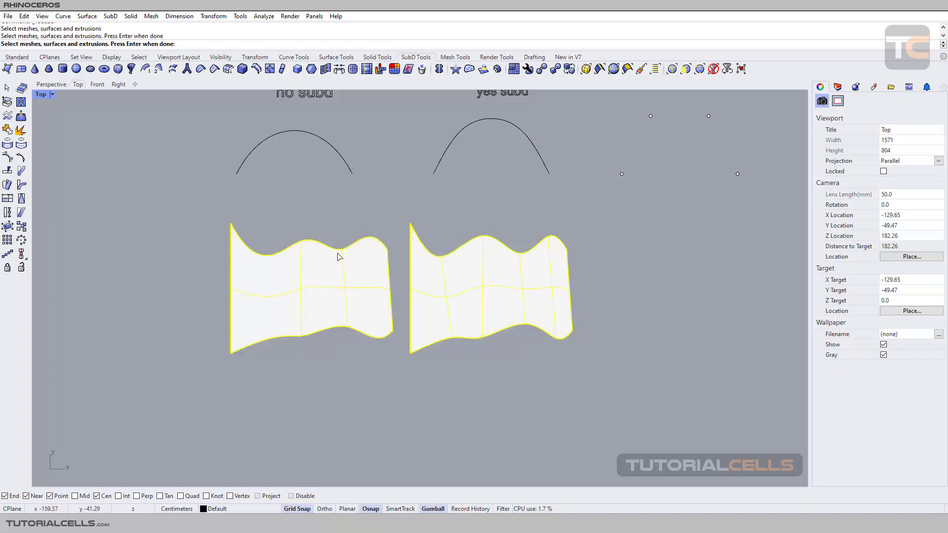
{"action": "key", "text": "Return"}
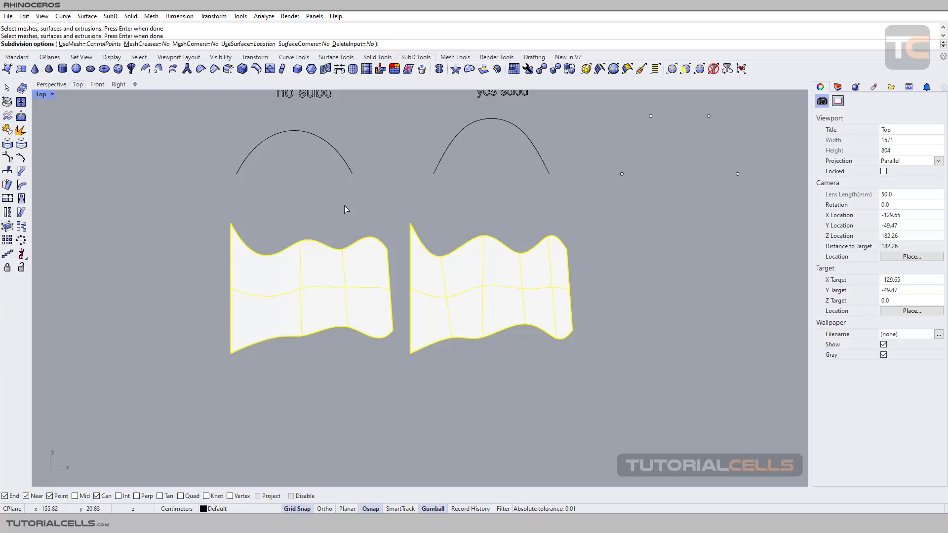
{"action": "key", "text": "Return"}
Step: Move the two converted SubDs off their source surfaces into the empty space directly below each one, leaving everything deselected
{"action": "scroll", "coordinate": [450, 284], "scroll_direction": "down", "scroll_amount": 3}
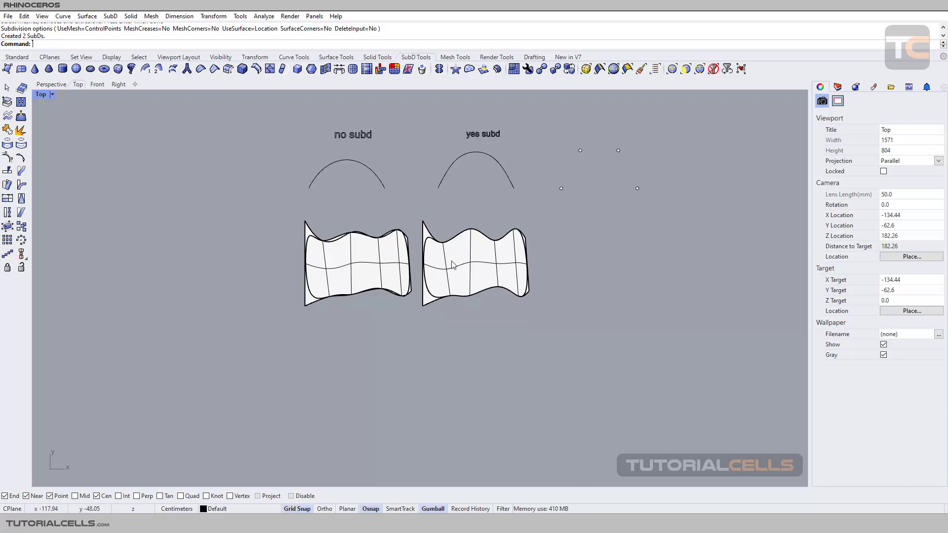
{"action": "left_click", "coordinate": [456, 260]}
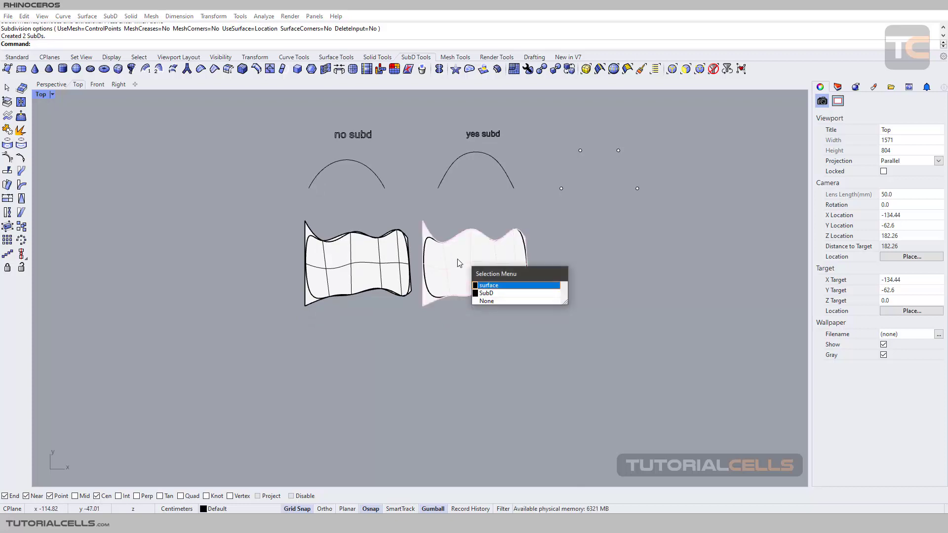
{"action": "left_click", "coordinate": [486, 293]}
{"action": "left_click_drag", "start_coordinate": [481, 232], "coordinate": [482, 330]}
{"action": "left_click", "coordinate": [365, 274]}
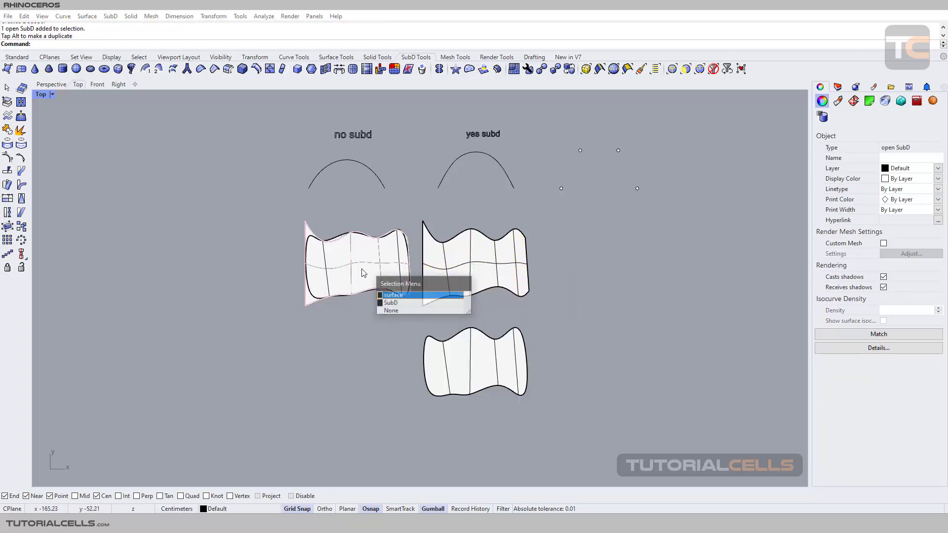
{"action": "left_click", "coordinate": [389, 303]}
{"action": "left_click_drag", "start_coordinate": [367, 233], "coordinate": [368, 332]}
{"action": "left_click", "coordinate": [435, 324]}
Step: Compare the edges and isocurve layout of the two lofted surfaces with their SubD versions in the Top view
{"action": "scroll", "coordinate": [435, 326], "scroll_direction": "up", "scroll_amount": 5}
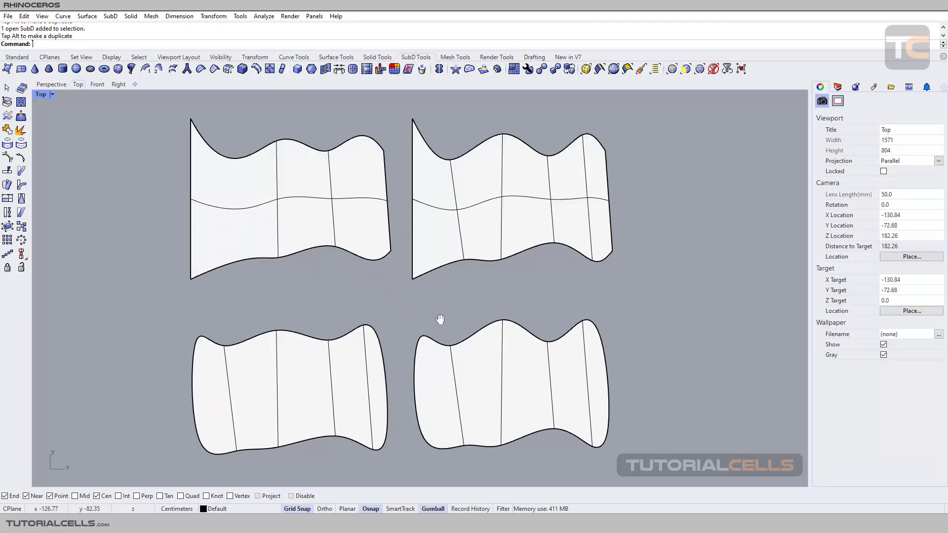
{"action": "right_click_drag", "start_coordinate": [439, 320], "coordinate": [440, 314]}
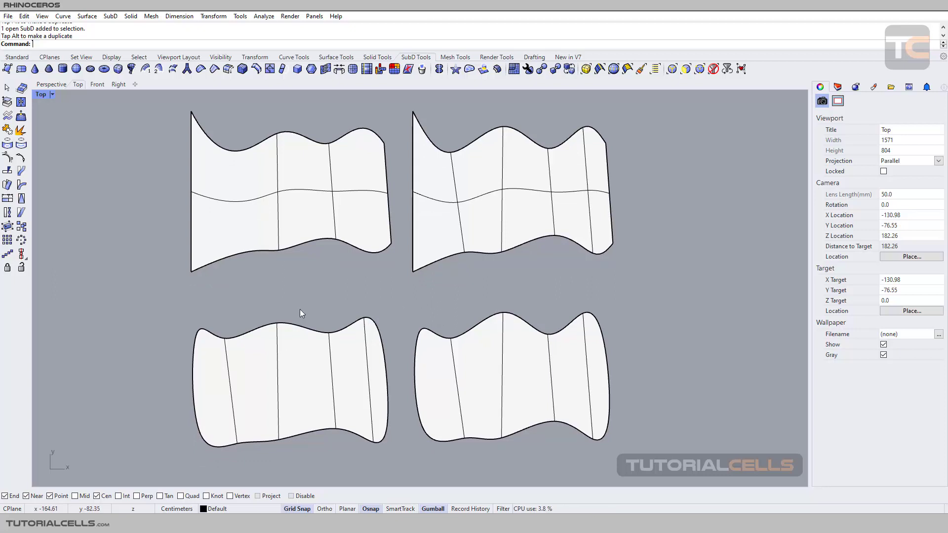
{"action": "left_click", "coordinate": [284, 216]}
{"action": "key", "text": "Escape"}
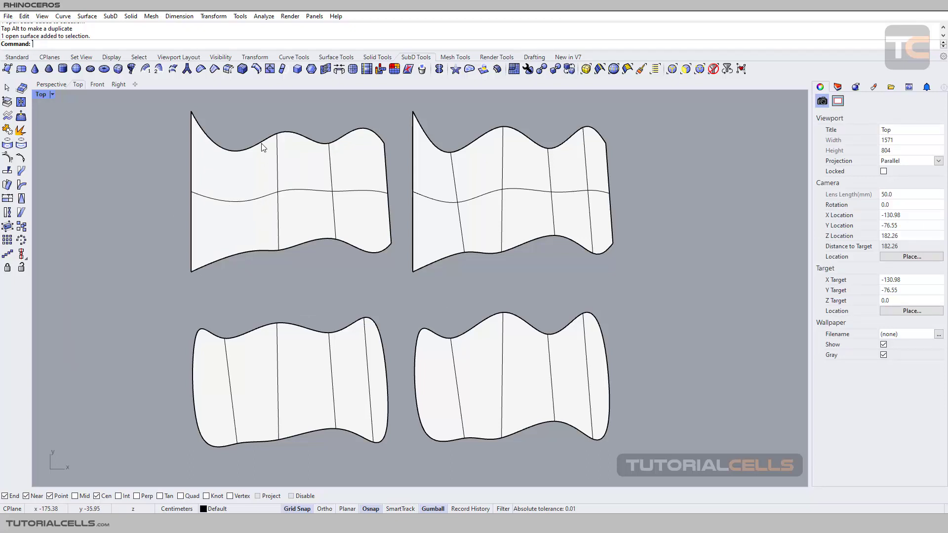
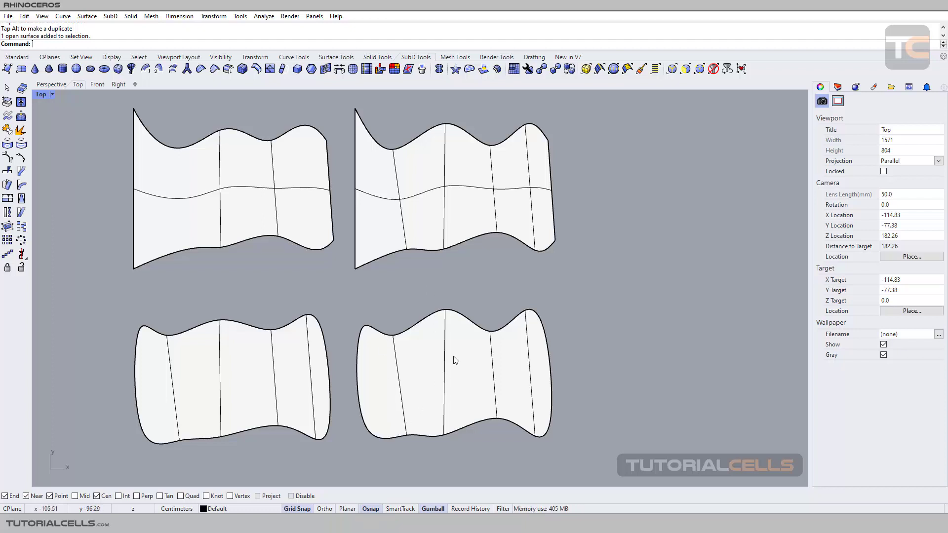
{"action": "scroll", "coordinate": [456, 361], "scroll_direction": "down", "scroll_amount": 2}
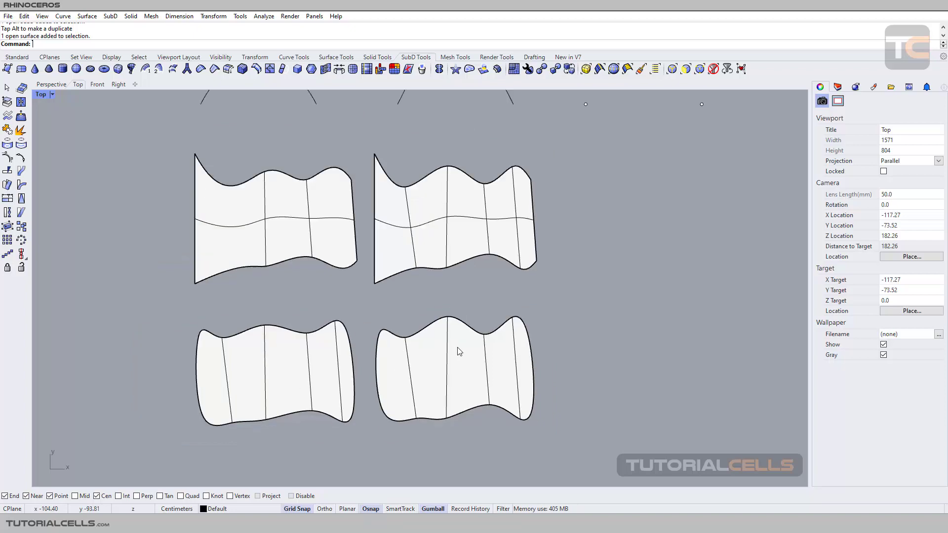
{"action": "scroll", "coordinate": [370, 332], "scroll_direction": "down", "scroll_amount": 3}
{"action": "scroll", "coordinate": [420, 275], "scroll_direction": "up", "scroll_amount": 3}
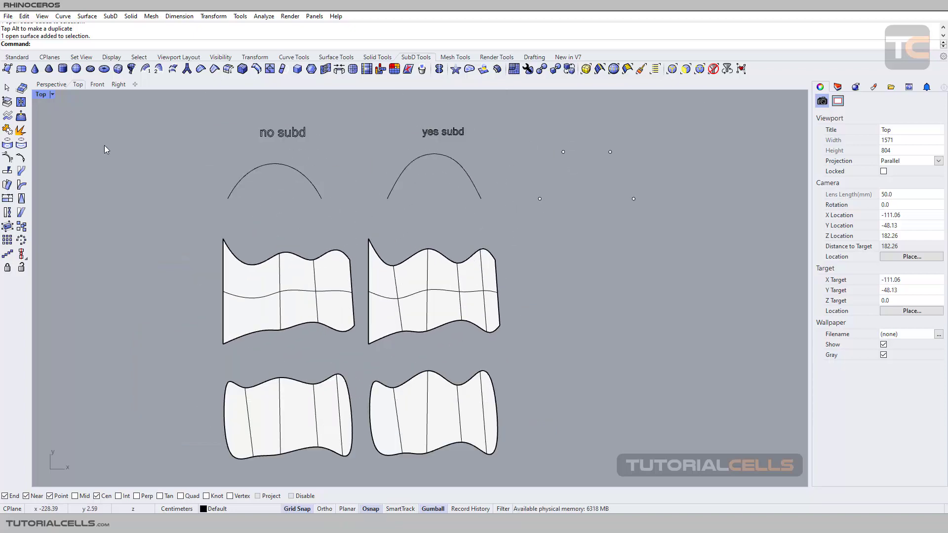
Step: Examine the lofted surfaces and their SubD versions in the Perspective view from an oblique angle
{"action": "left_click", "coordinate": [46, 86]}
{"action": "left_click", "coordinate": [18, 57]}
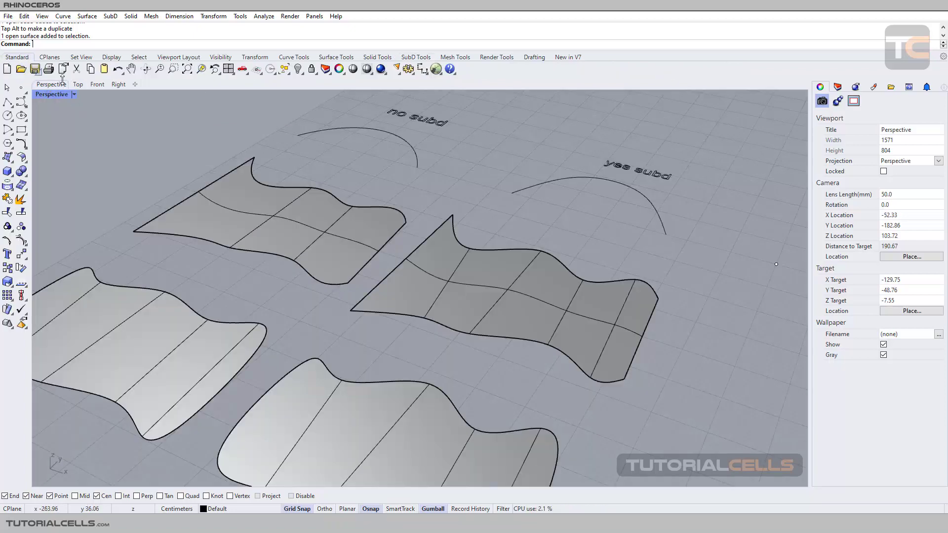
{"action": "scroll", "coordinate": [415, 308], "scroll_direction": "down", "scroll_amount": 3}
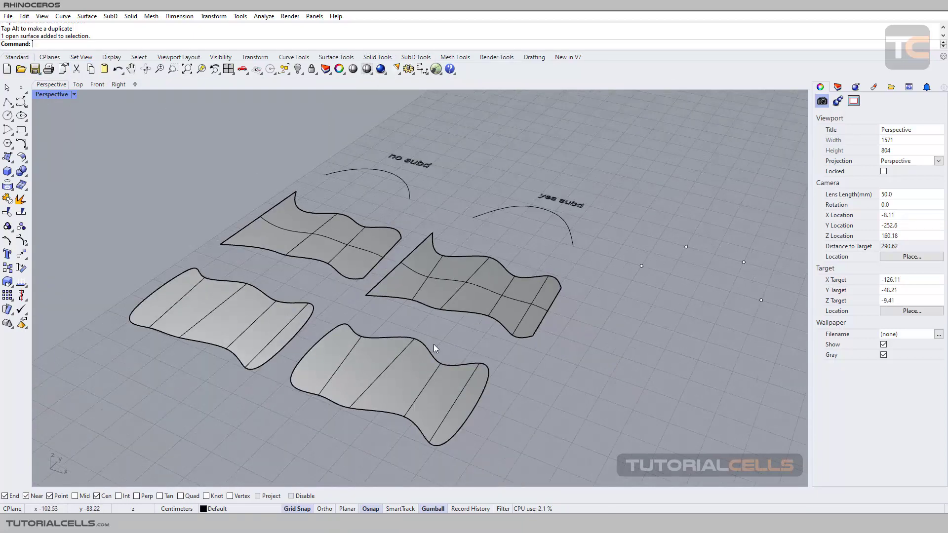
{"action": "right_click_drag", "start_coordinate": [434, 344], "coordinate": [535, 158]}
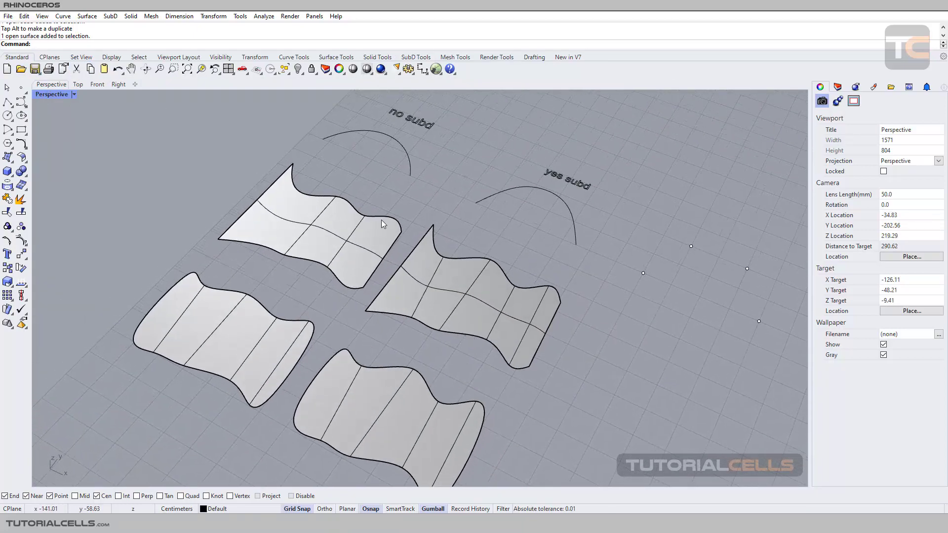
{"action": "right_click_drag", "start_coordinate": [448, 367], "coordinate": [450, 361]}
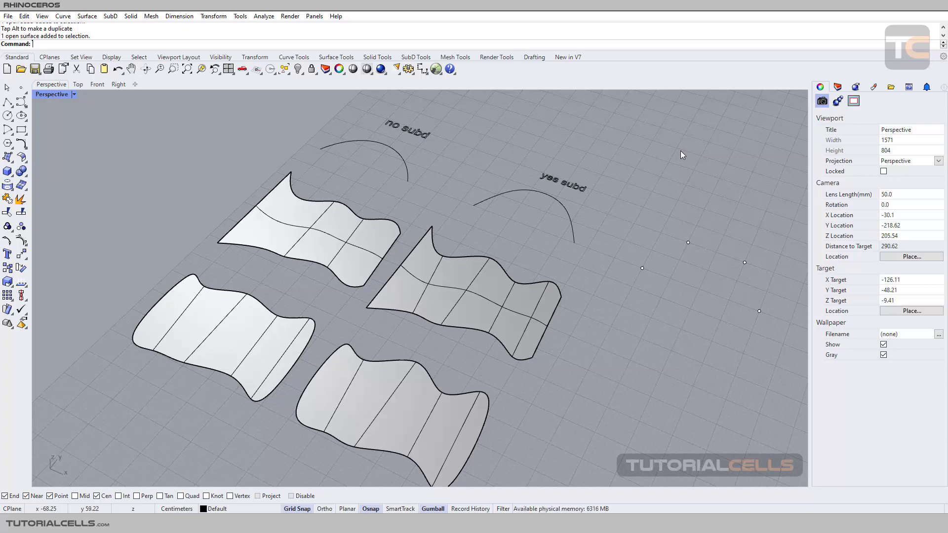
{"action": "left_click", "coordinate": [415, 57]}
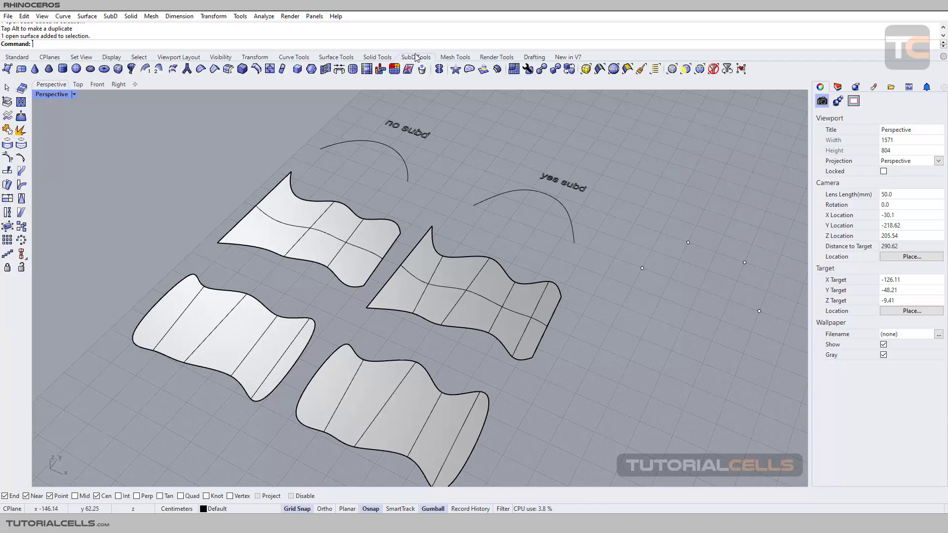